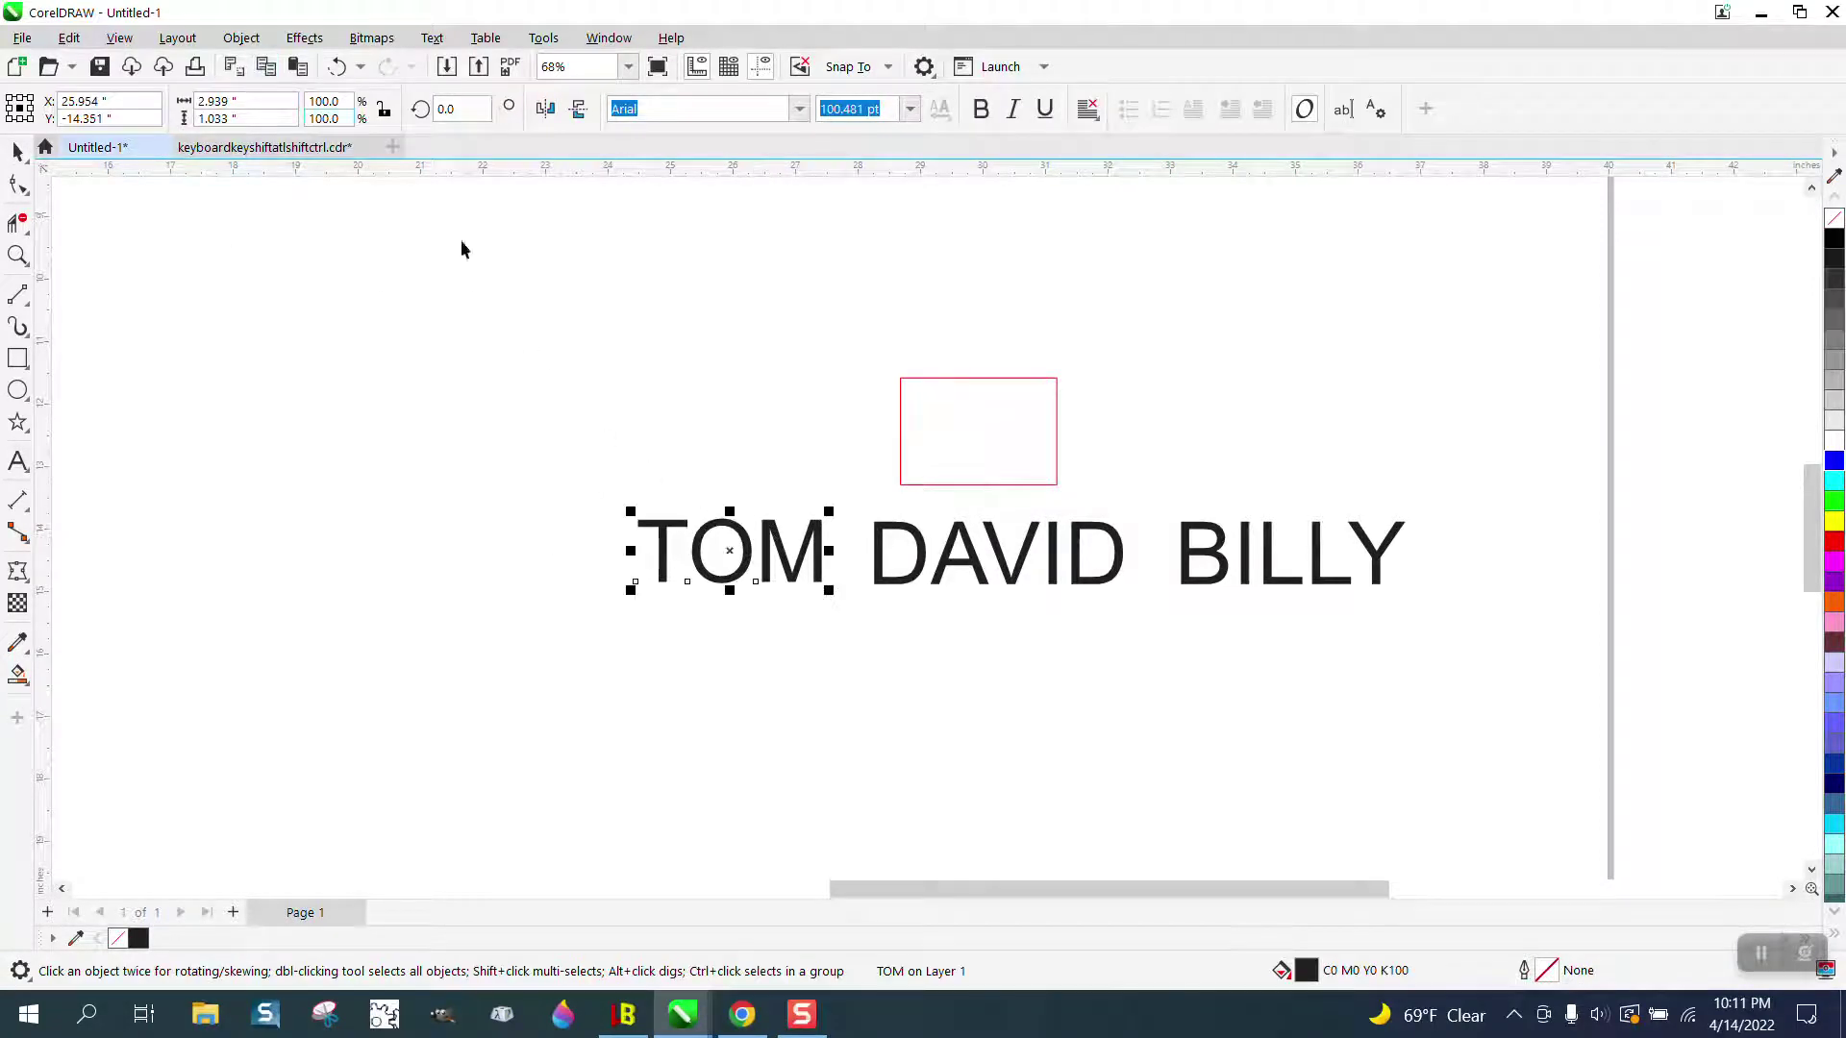
Step: Drag TOM up above DAVID, then return it beside DAVID
{"action": "mouse_move", "coordinate": [730, 556]}
{"action": "left_mouse_down"}
{"action": "mouse_move", "coordinate": [950, 476]}
{"action": "mouse_move", "coordinate": [973, 445]}
{"action": "left_mouse_up"}
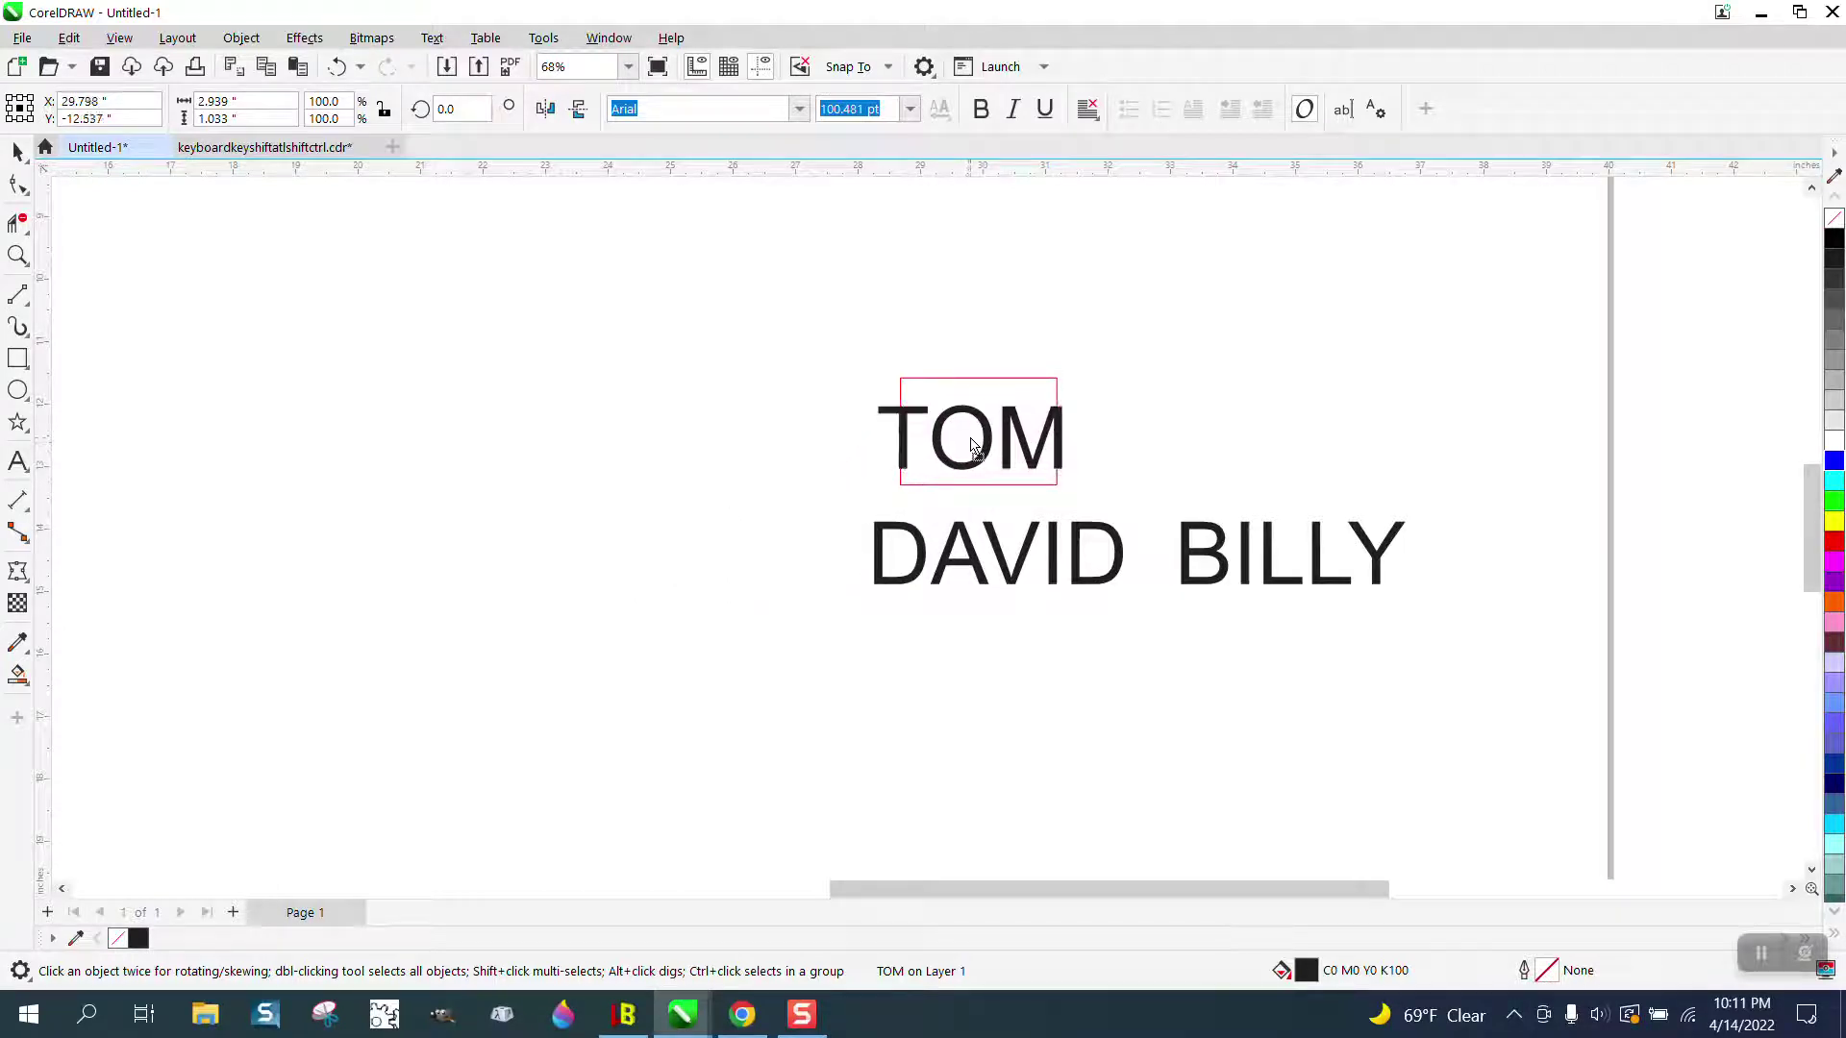
{"action": "mouse_move", "coordinate": [973, 445]}
{"action": "left_mouse_down"}
{"action": "mouse_move", "coordinate": [980, 479]}
{"action": "mouse_move", "coordinate": [975, 417]}
{"action": "left_mouse_up"}
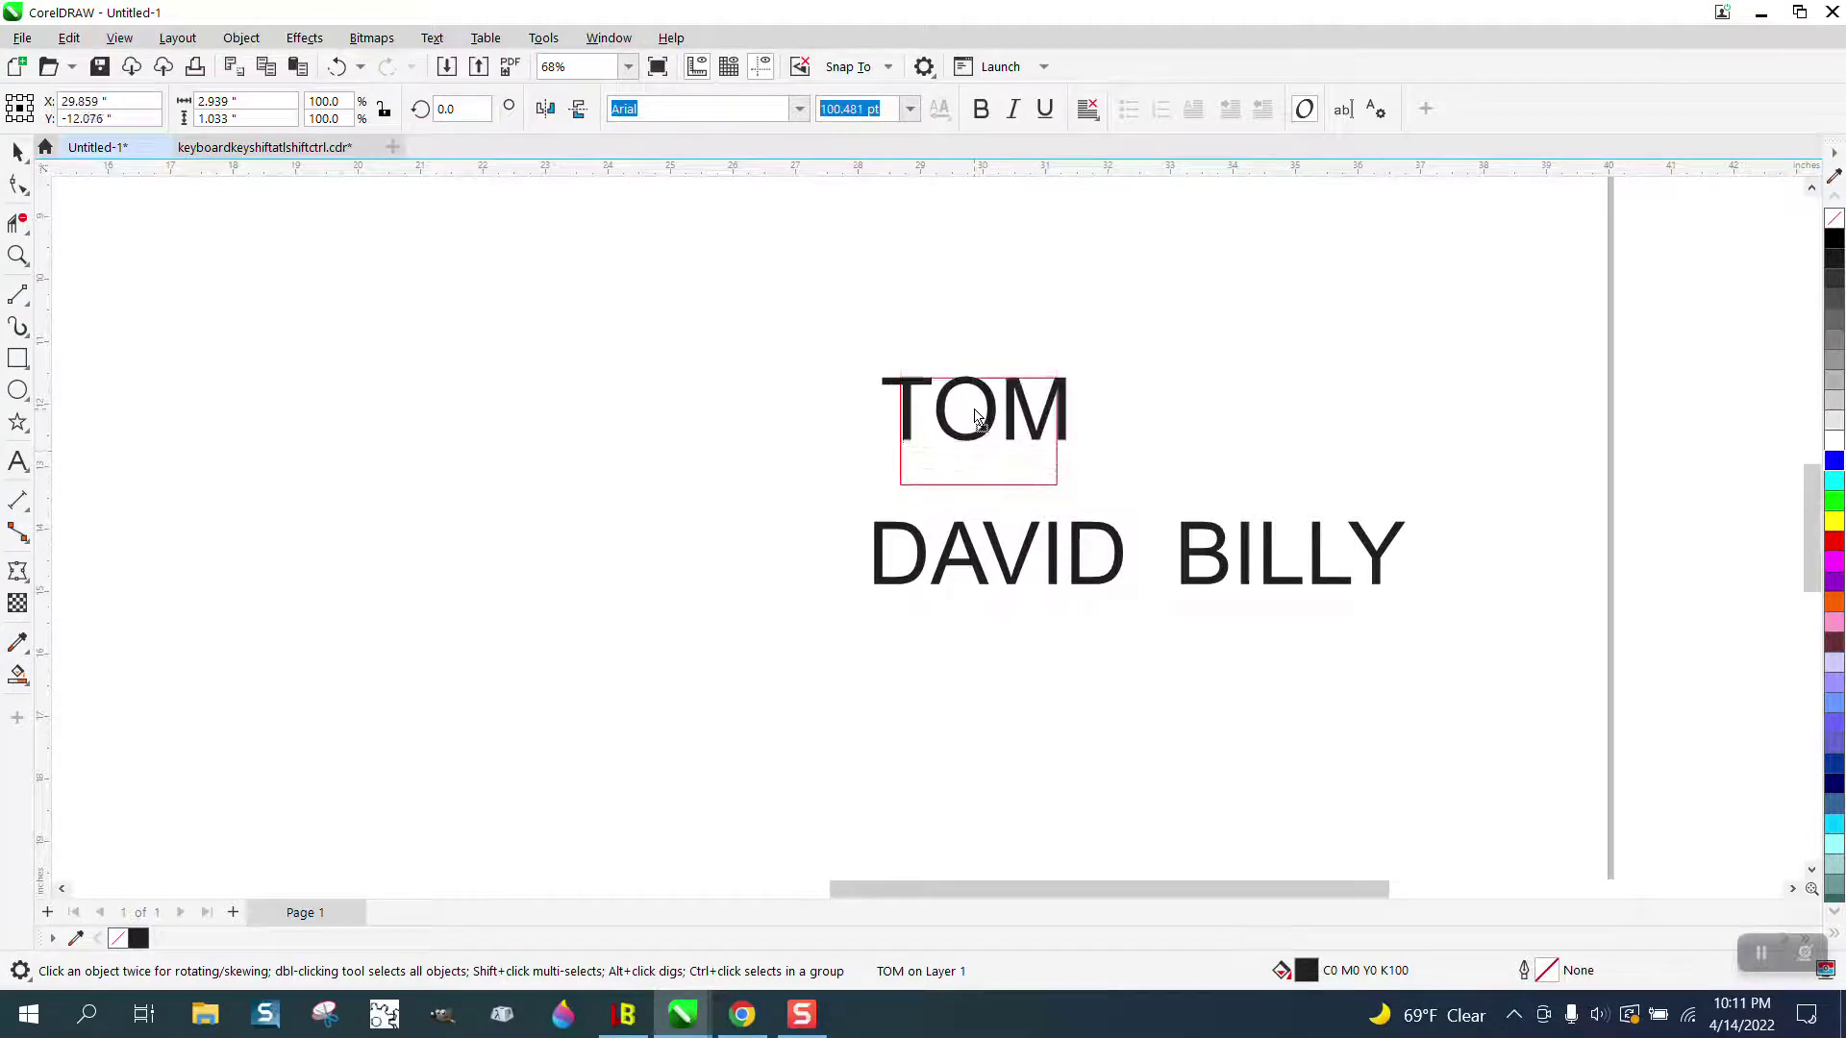
{"action": "left_click_drag", "start_coordinate": [975, 417], "coordinate": [680, 560]}
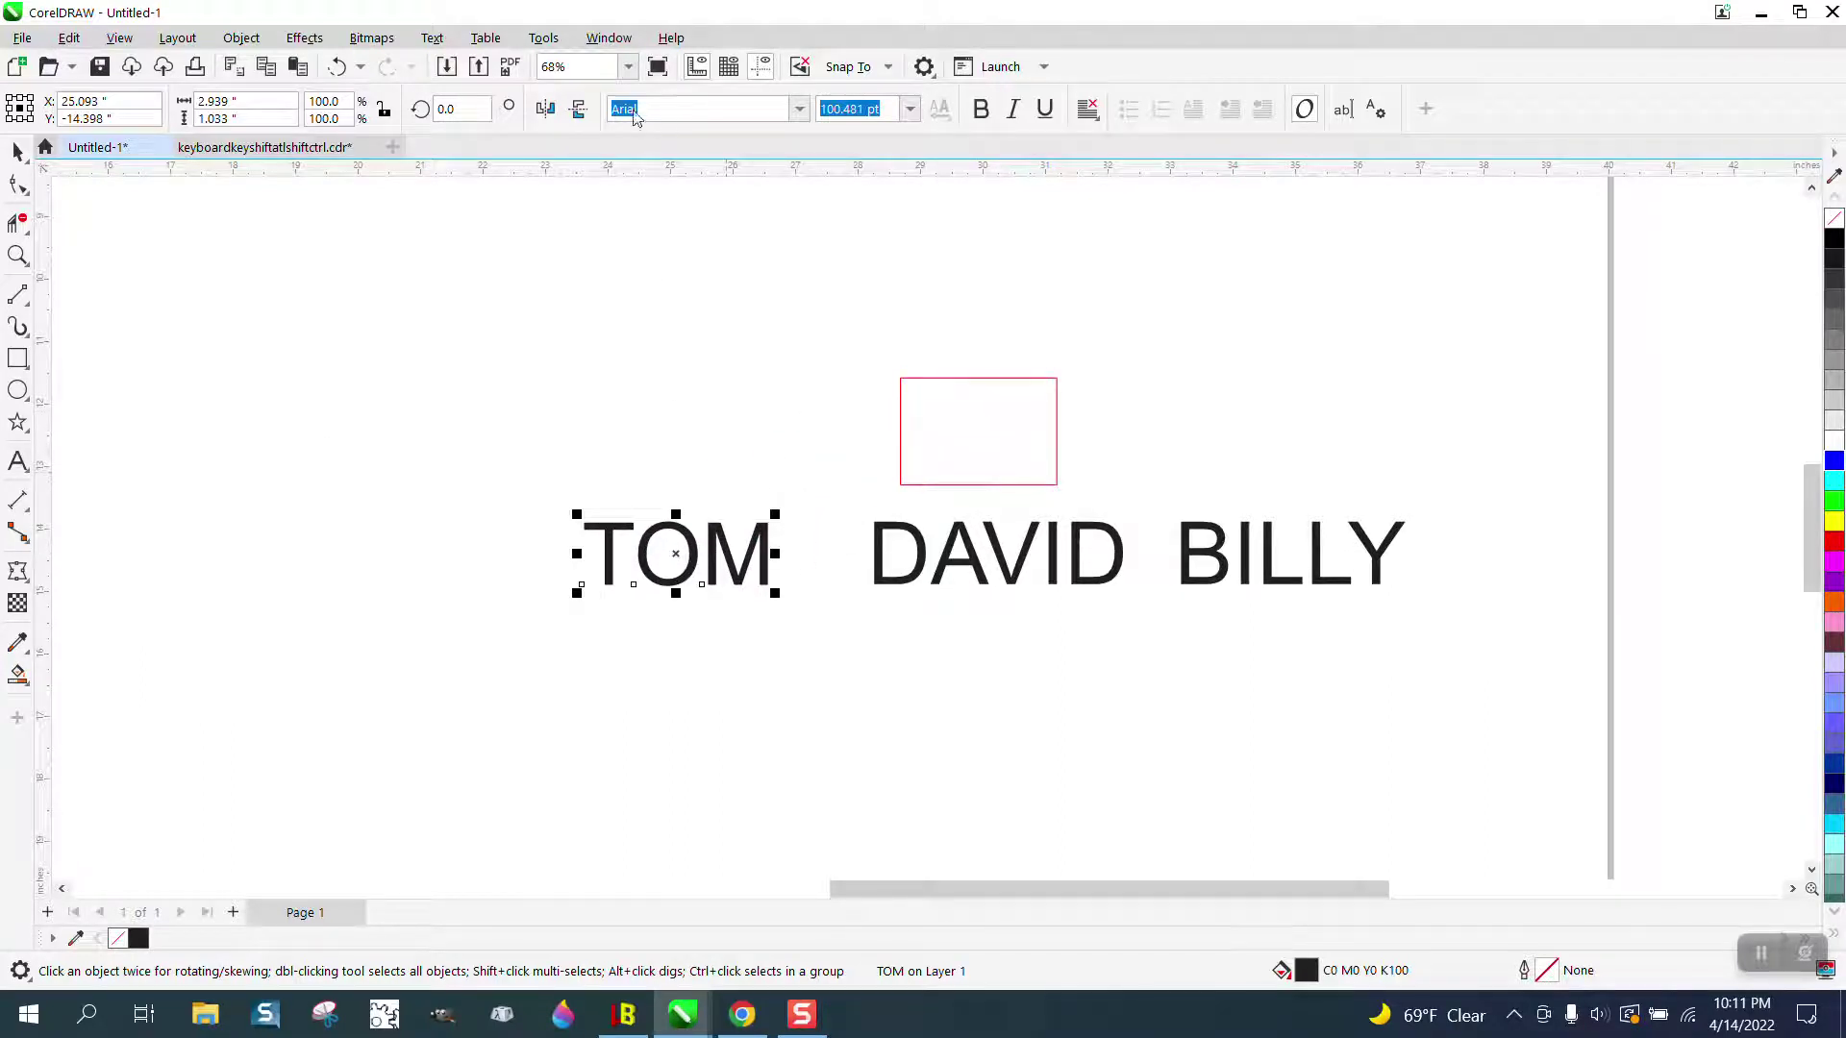
Step: Start recording a new macro named LETTERS from Tools > Scripts
{"action": "left_click", "coordinate": [544, 38]}
{"action": "mouse_move", "coordinate": [607, 153]}
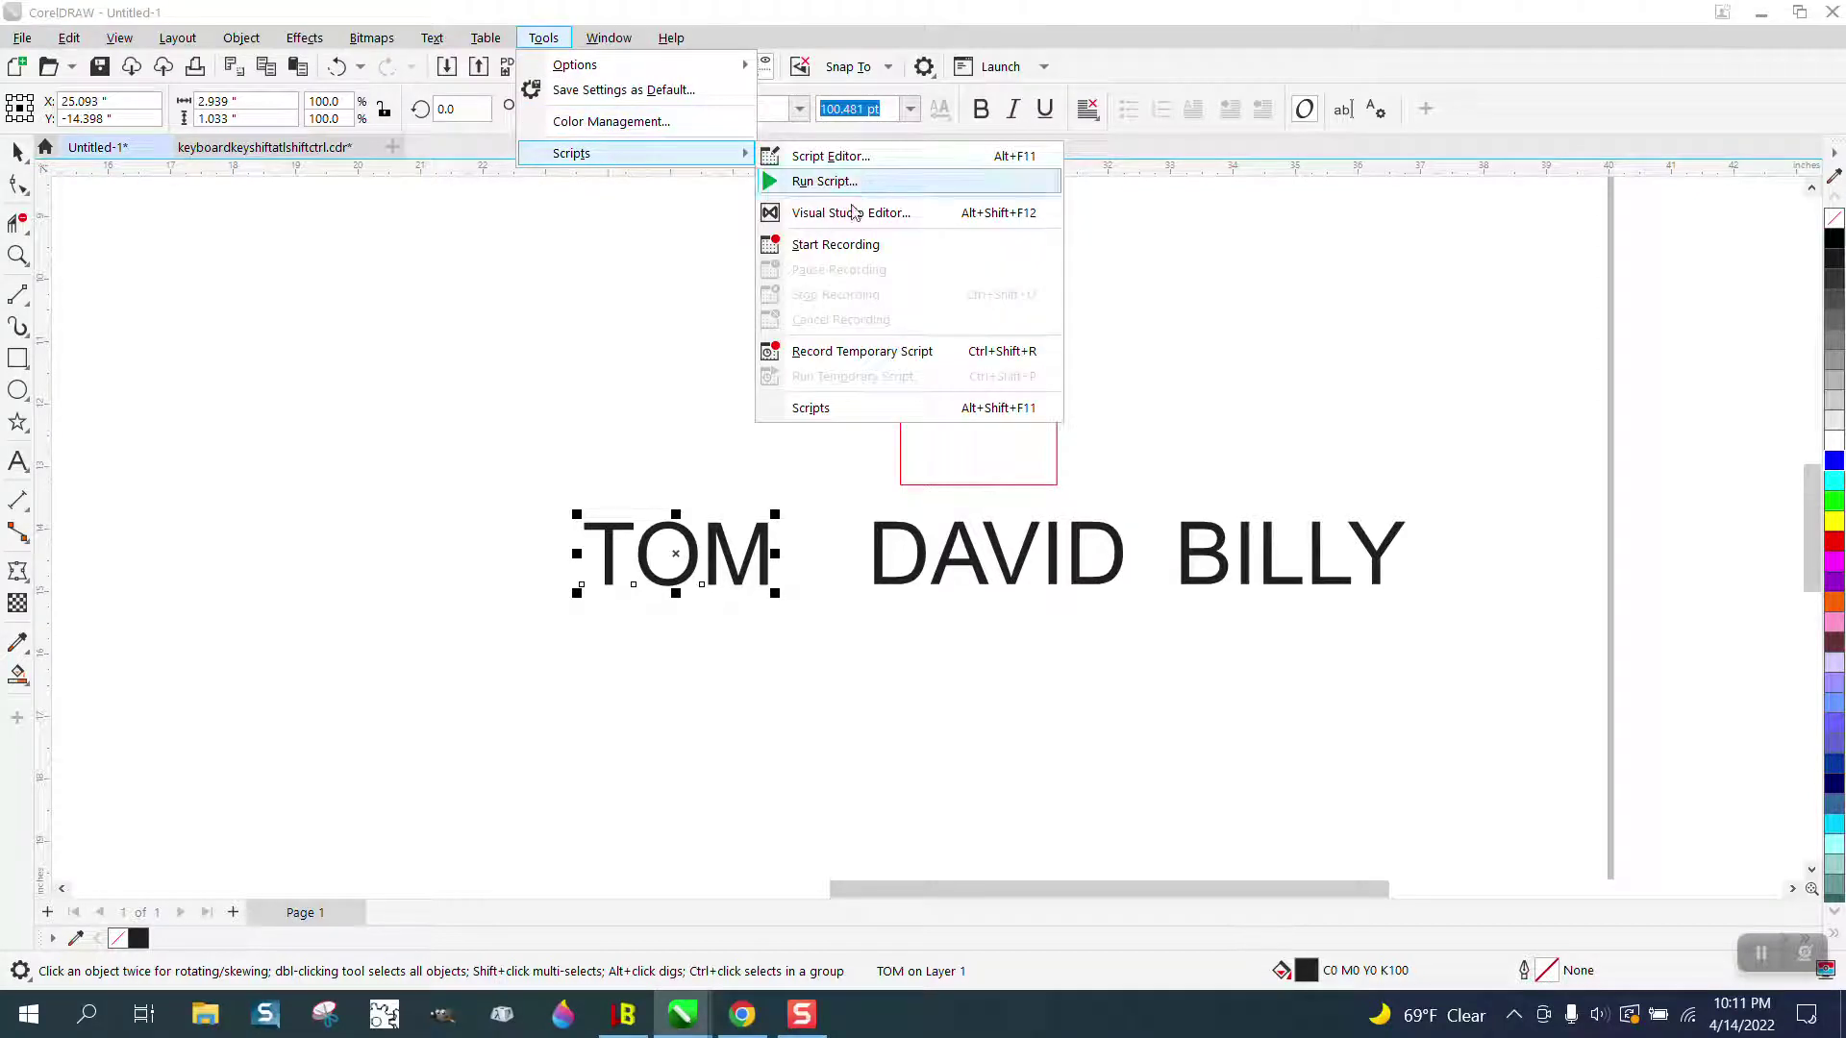
{"action": "left_click", "coordinate": [835, 245]}
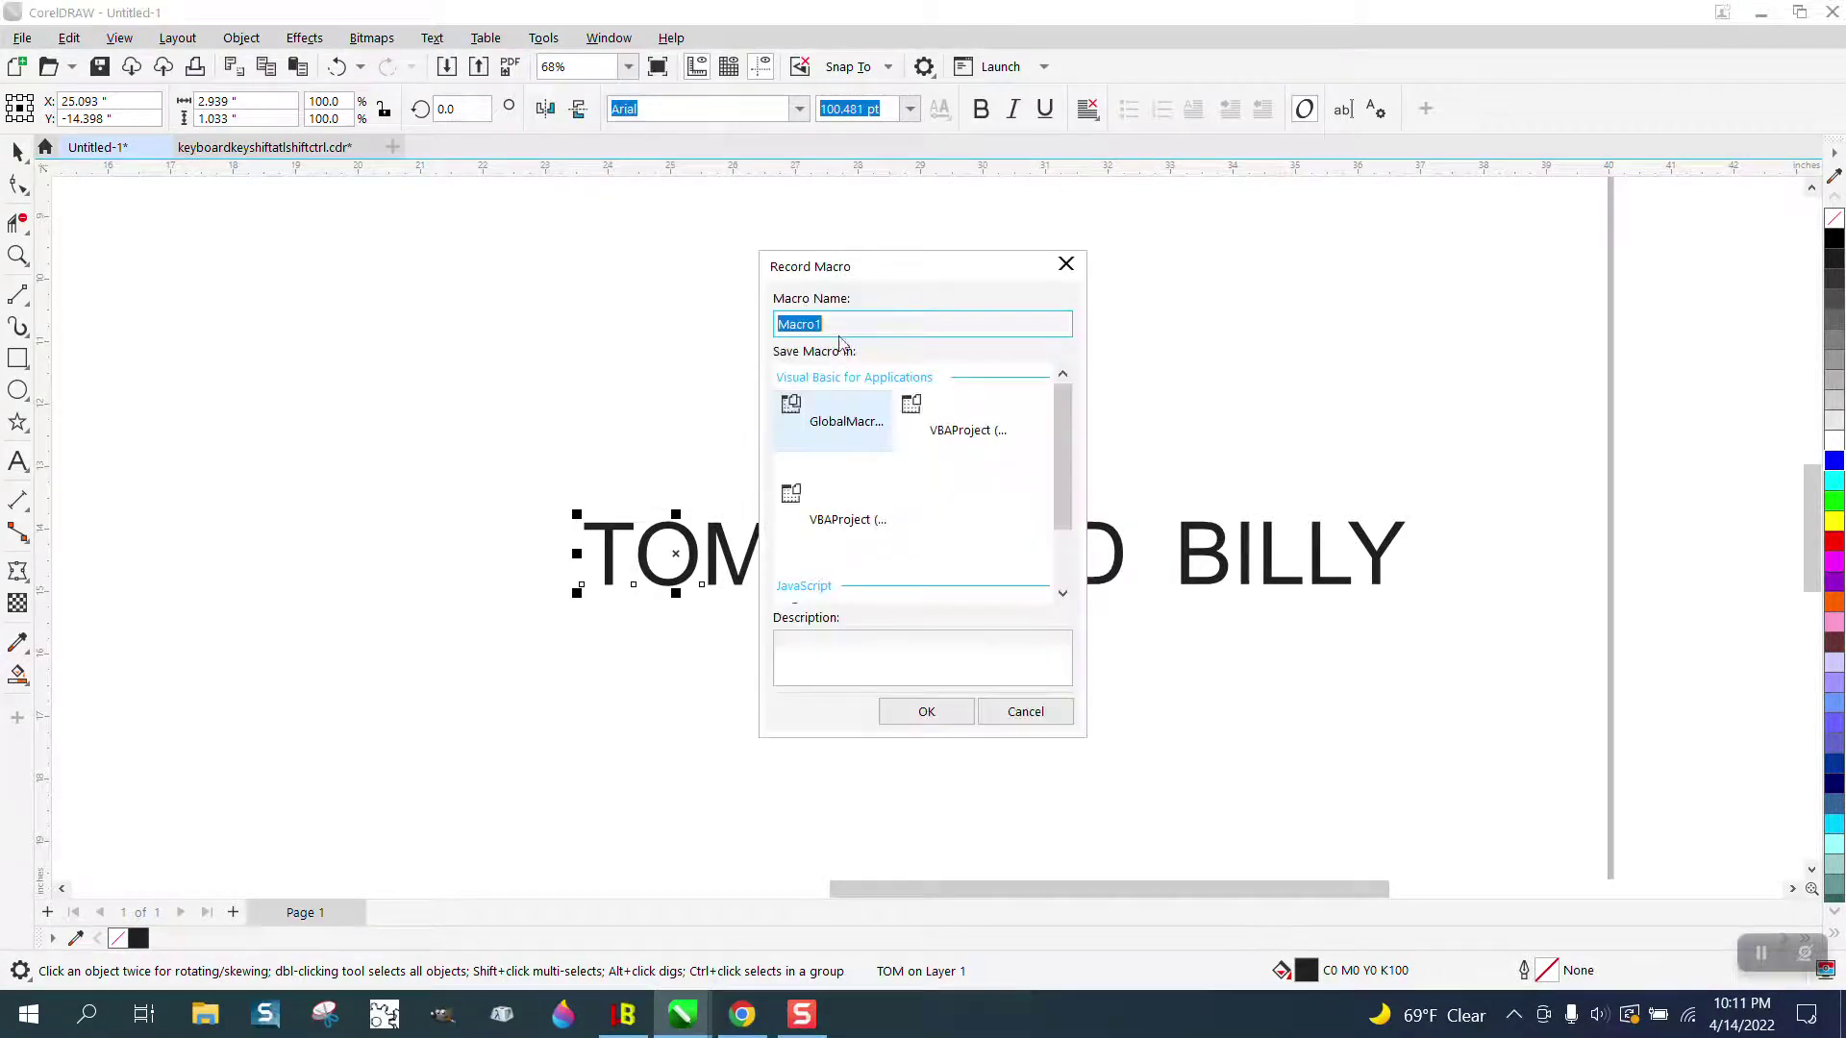
{"action": "type", "text": "LETTERS"}
{"action": "left_click", "coordinate": [924, 711]}
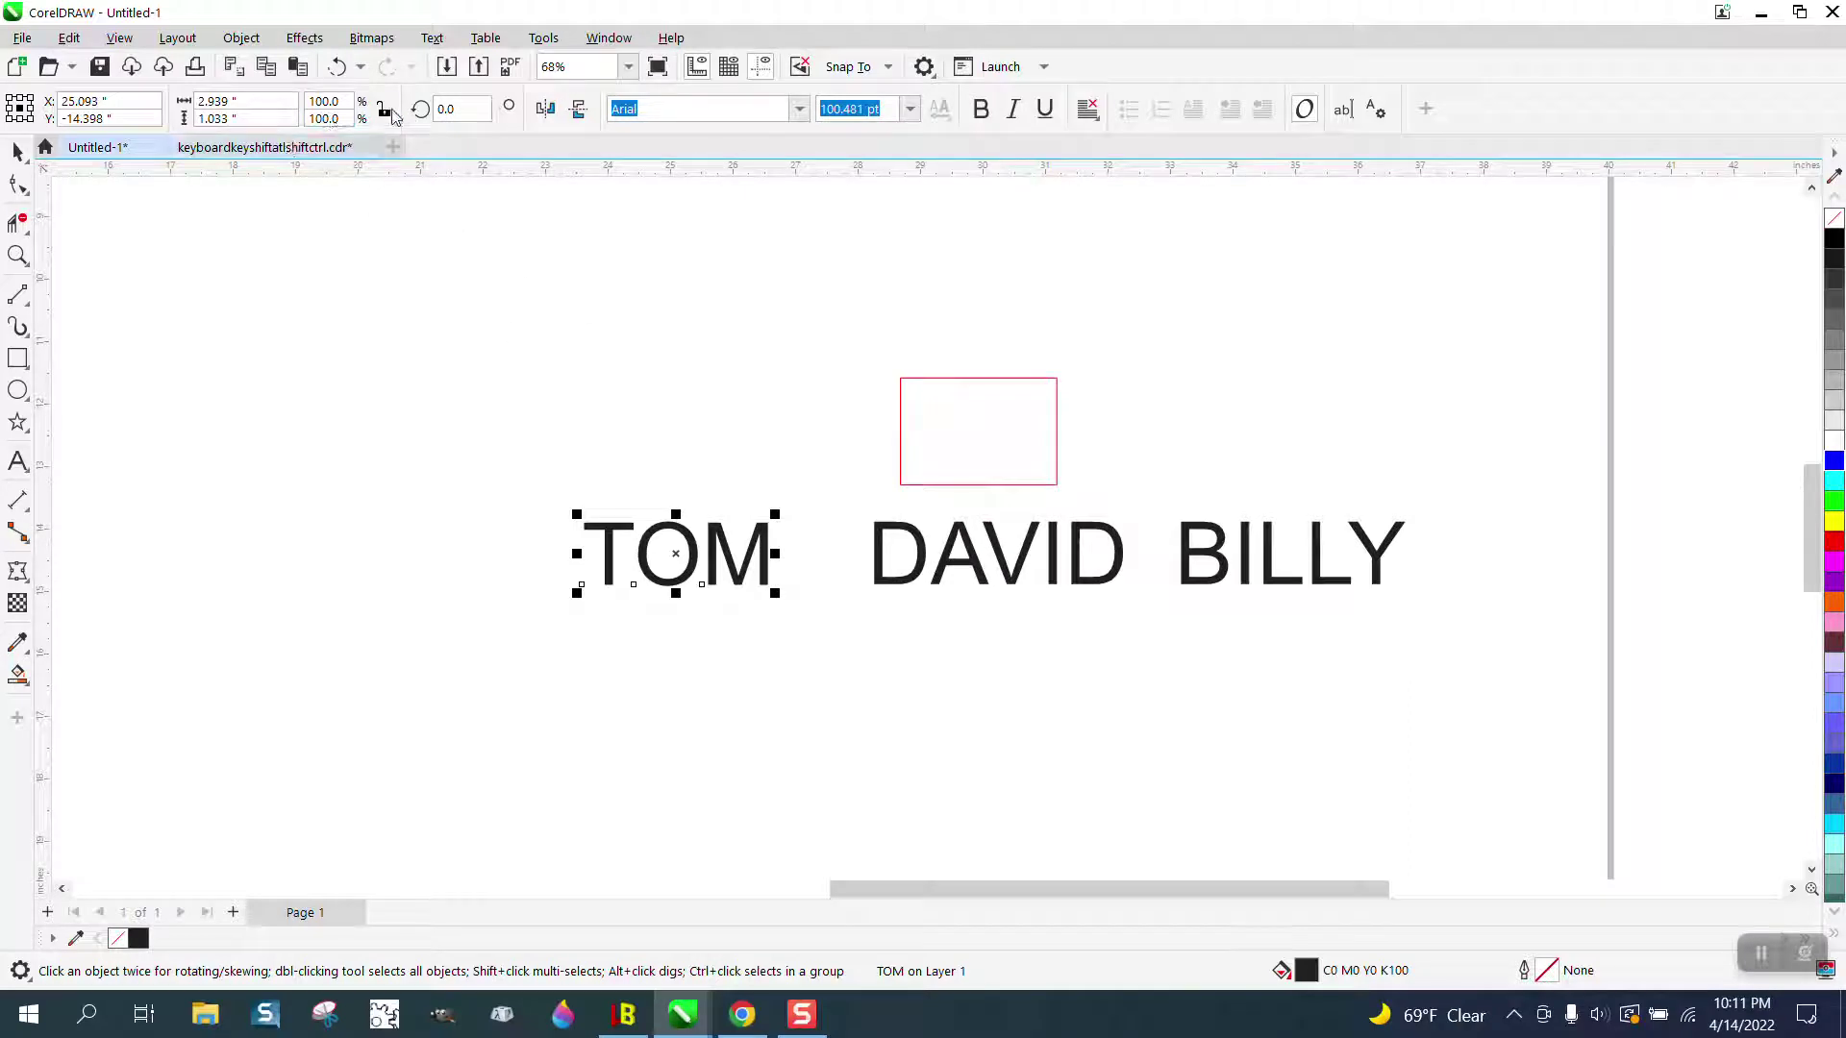
Step: Record TOM's width change to 2.5 inches, stop recording, then undo back to 2.939 inches
{"action": "left_click_drag", "start_coordinate": [278, 101], "coordinate": [123, 97]}
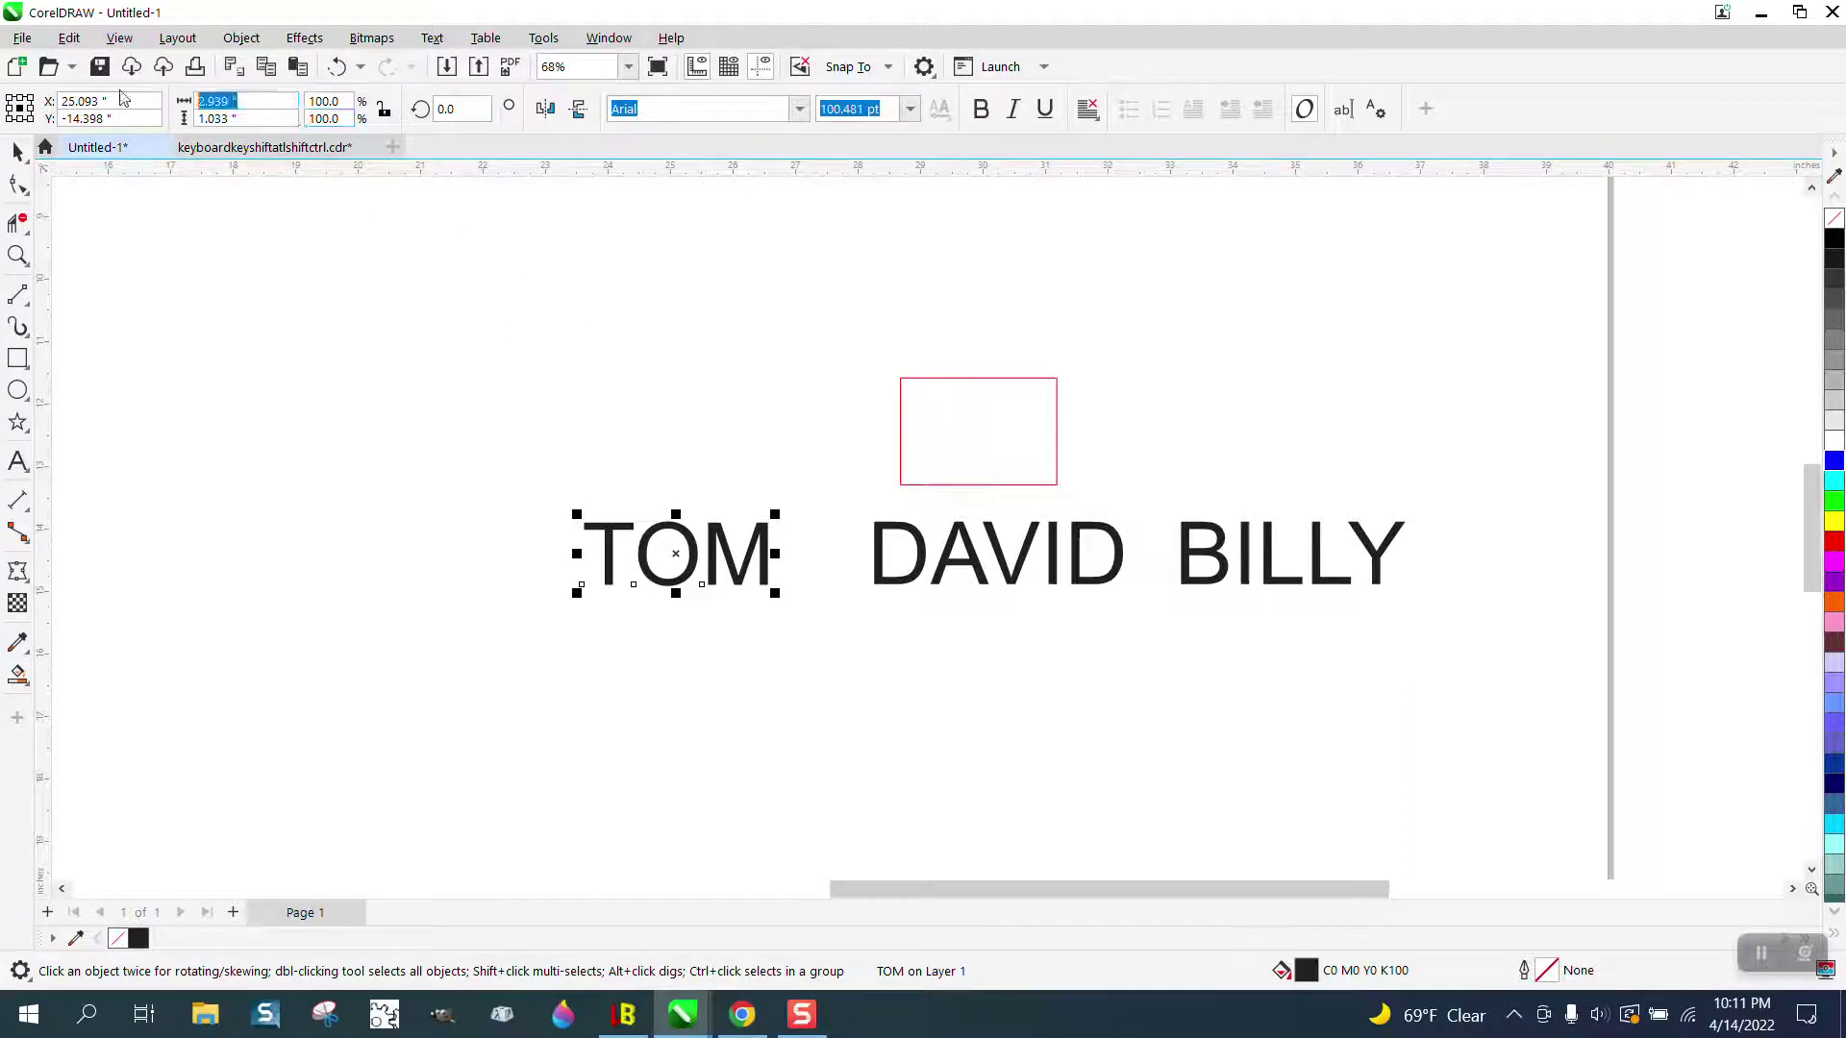
{"action": "type", "text": "2.5"}
{"action": "key", "text": "Return"}
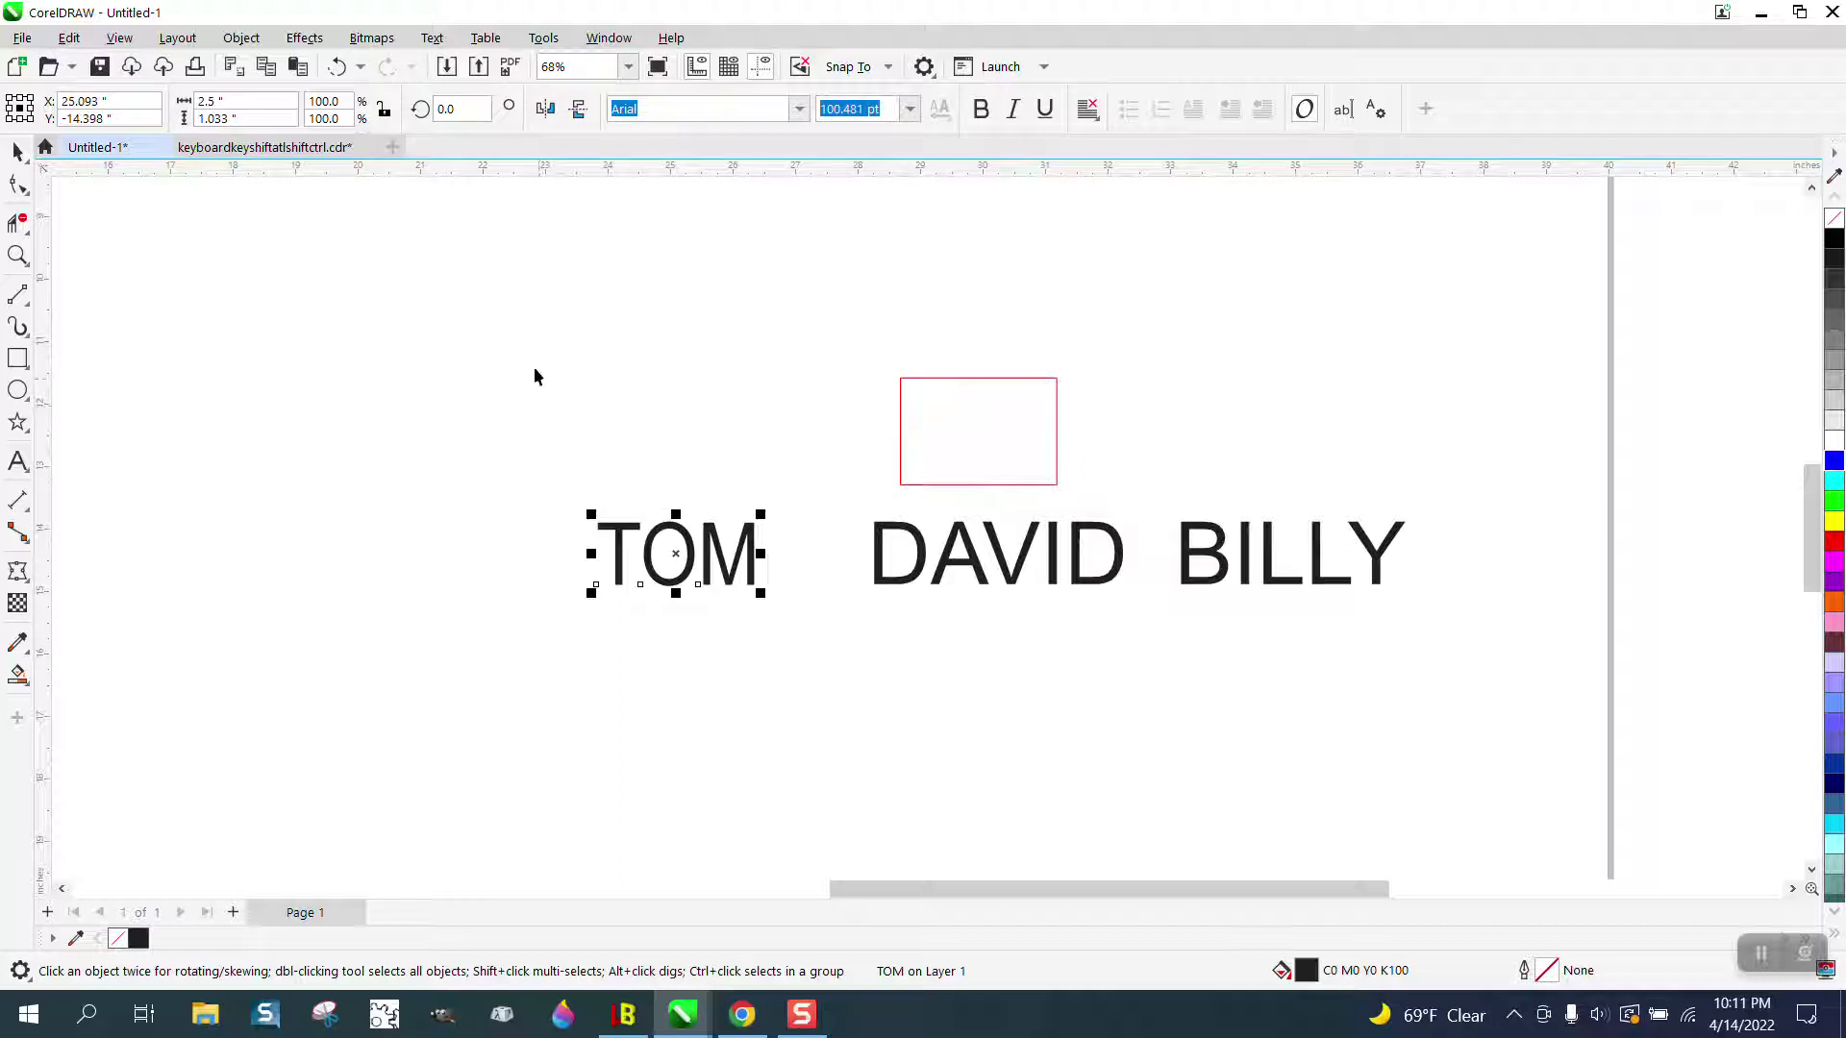
{"action": "left_click", "coordinate": [543, 38]}
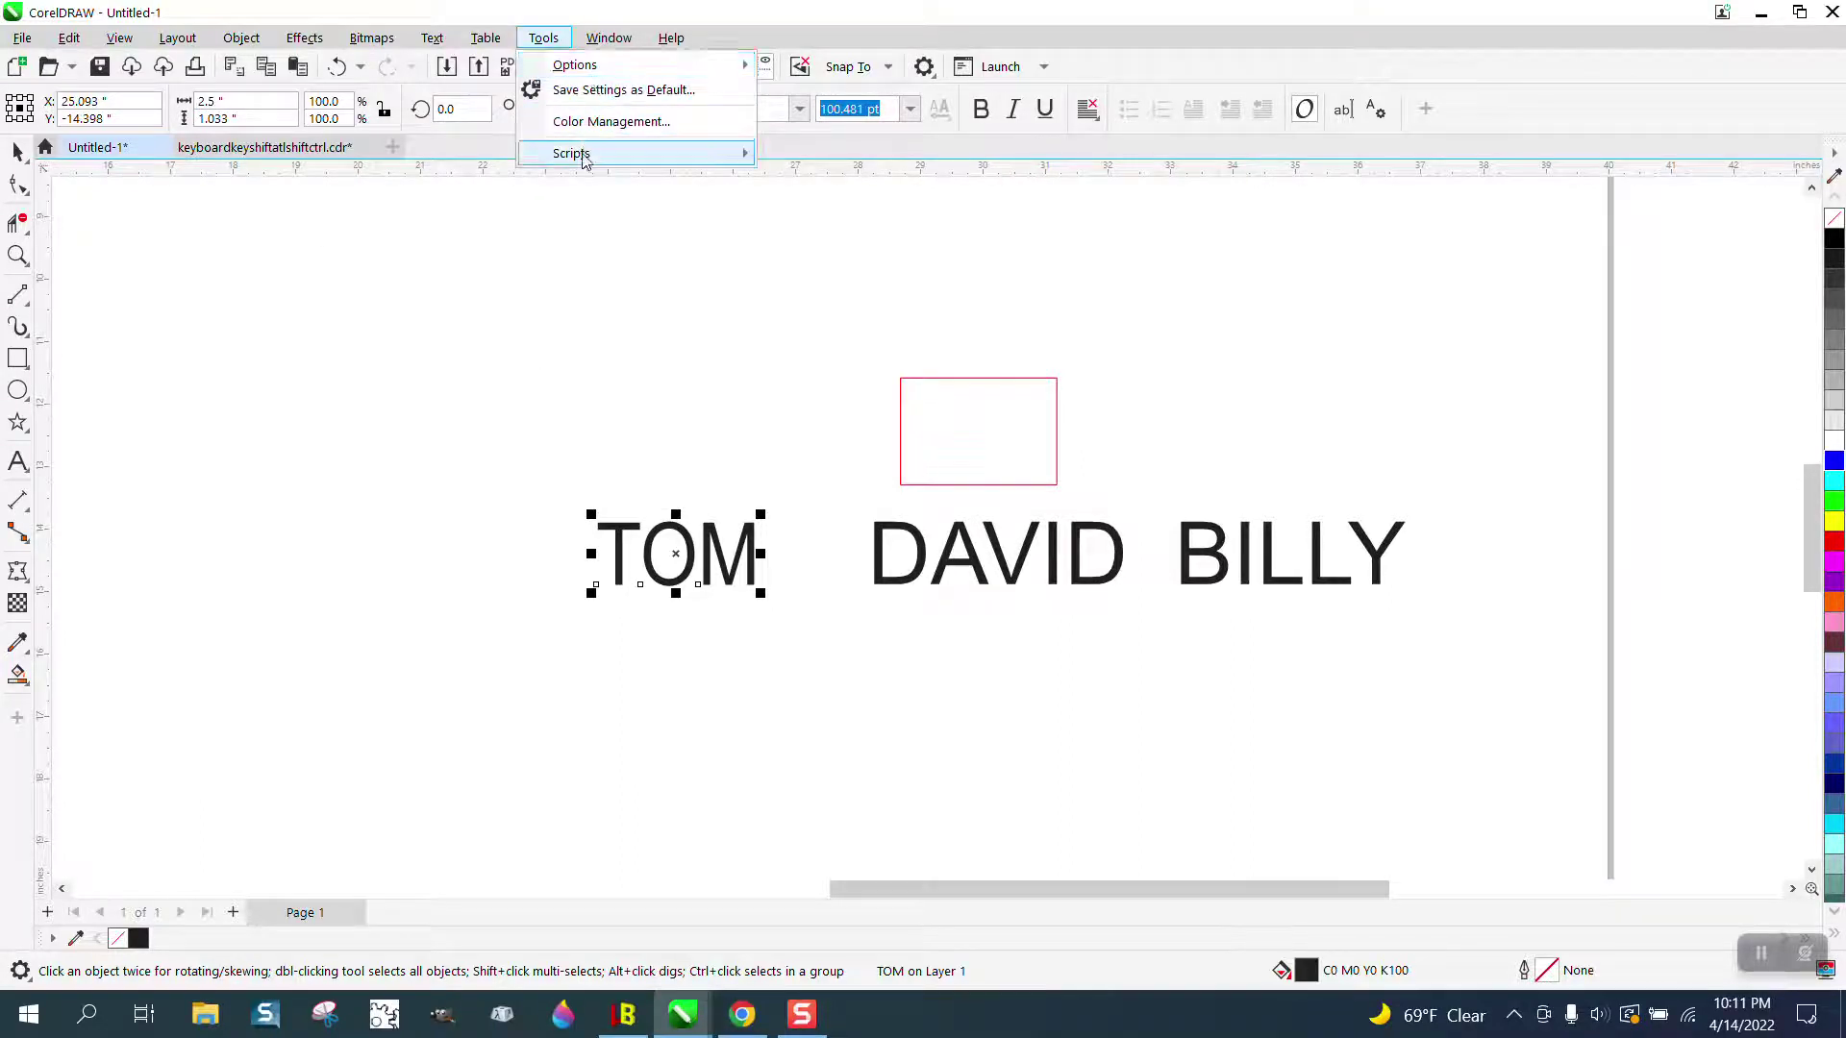
{"action": "mouse_move", "coordinate": [648, 154]}
{"action": "left_click", "coordinate": [843, 297]}
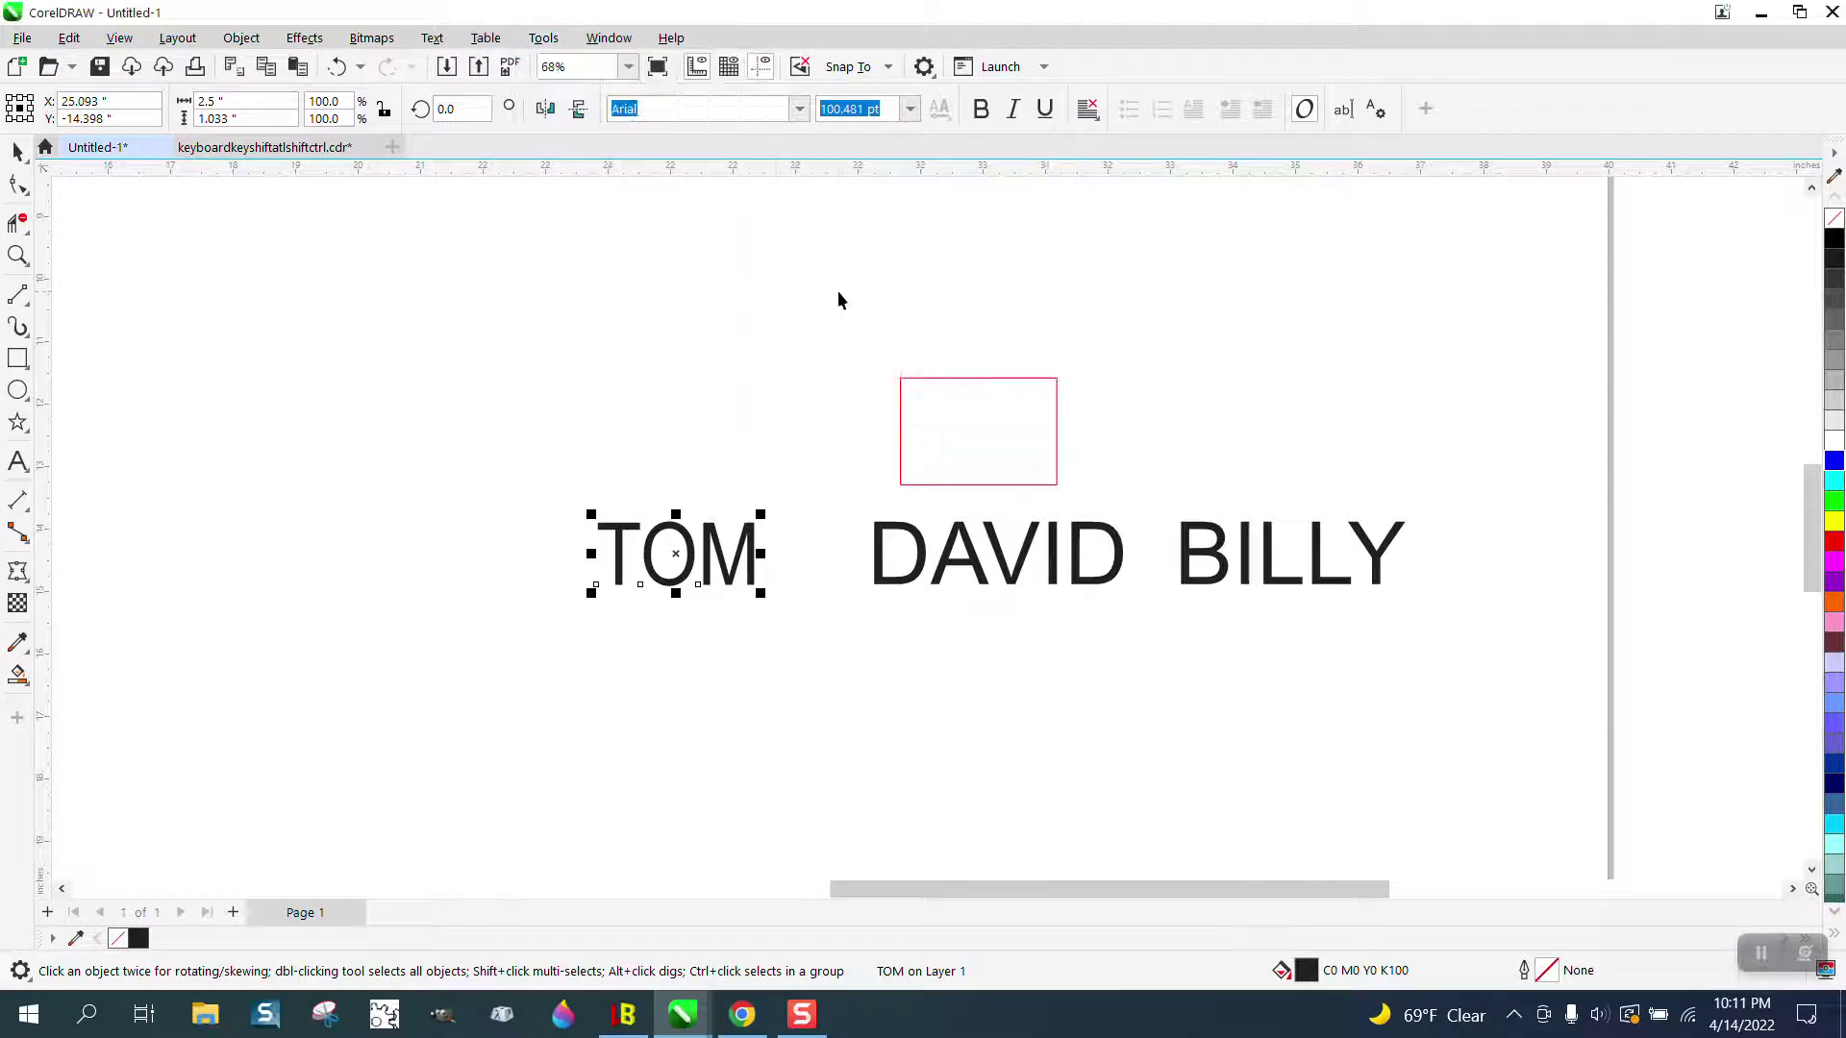
{"action": "left_click", "coordinate": [336, 70]}
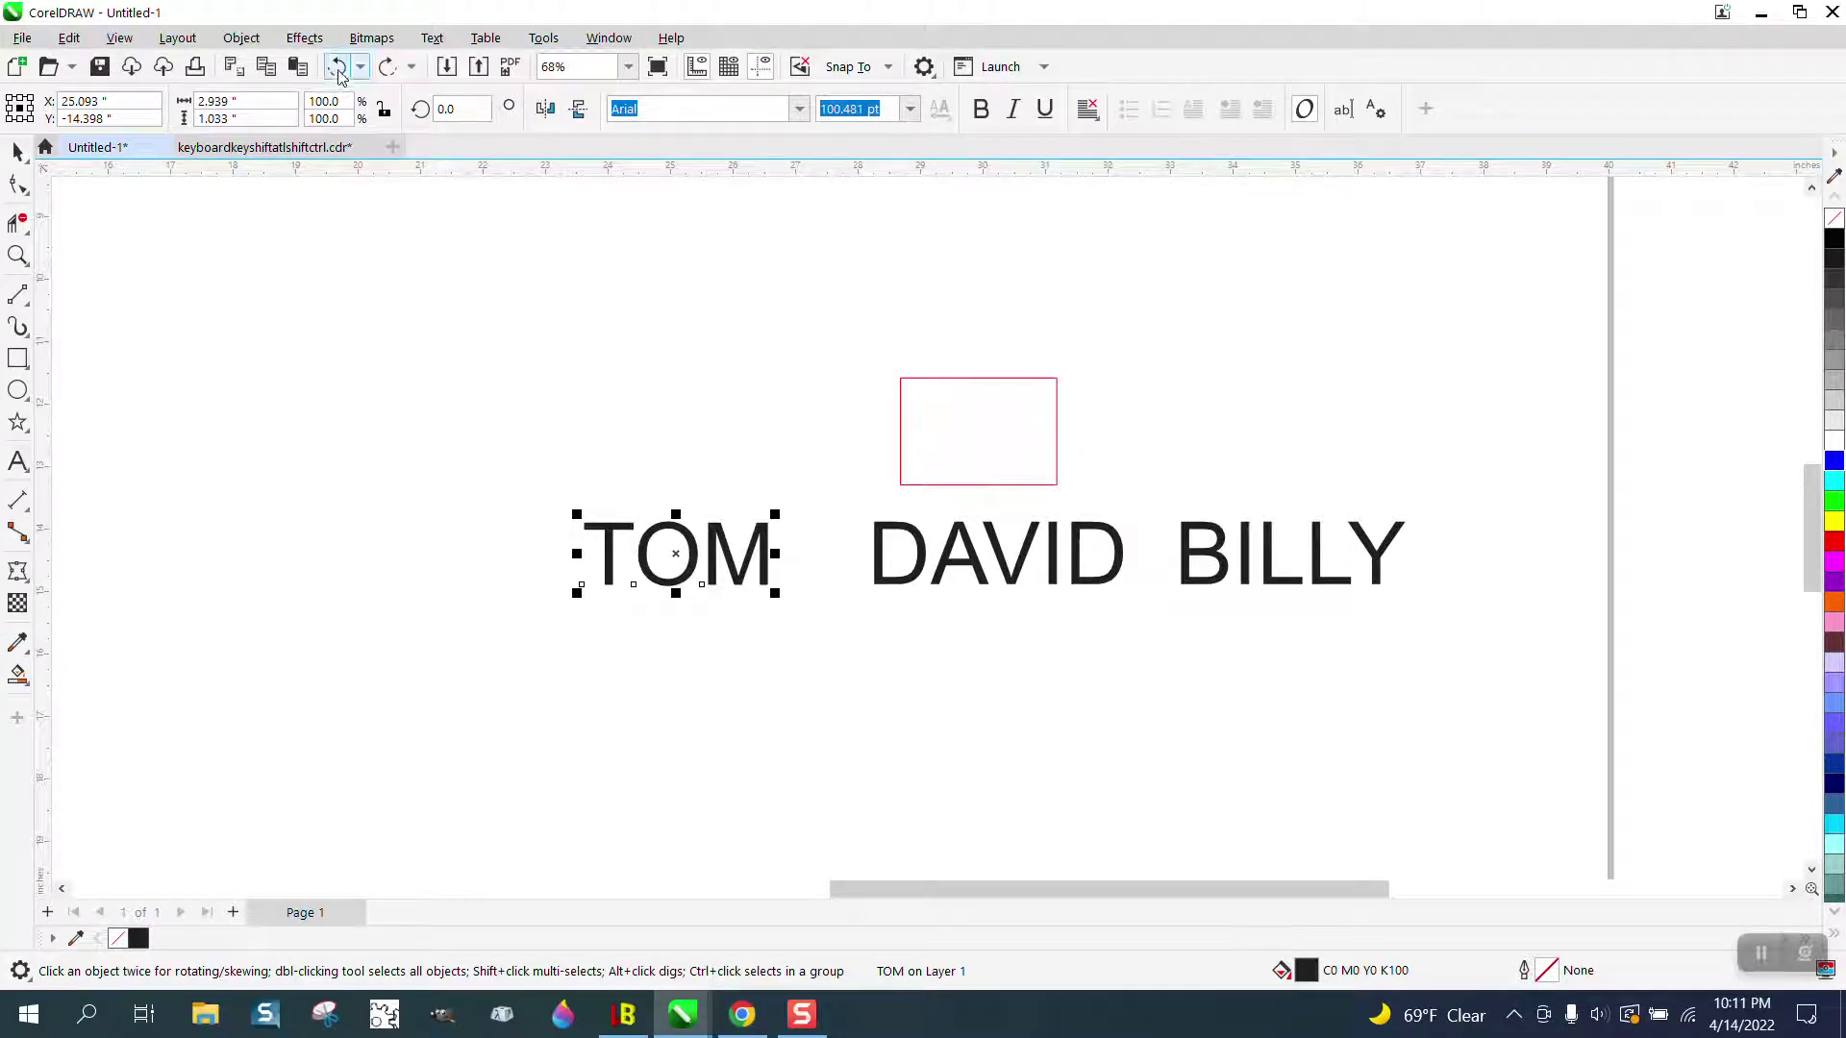
Step: Show the Scripts docker, expand GlobalMacros and select the LETTERS macro
{"action": "left_click", "coordinate": [543, 37]}
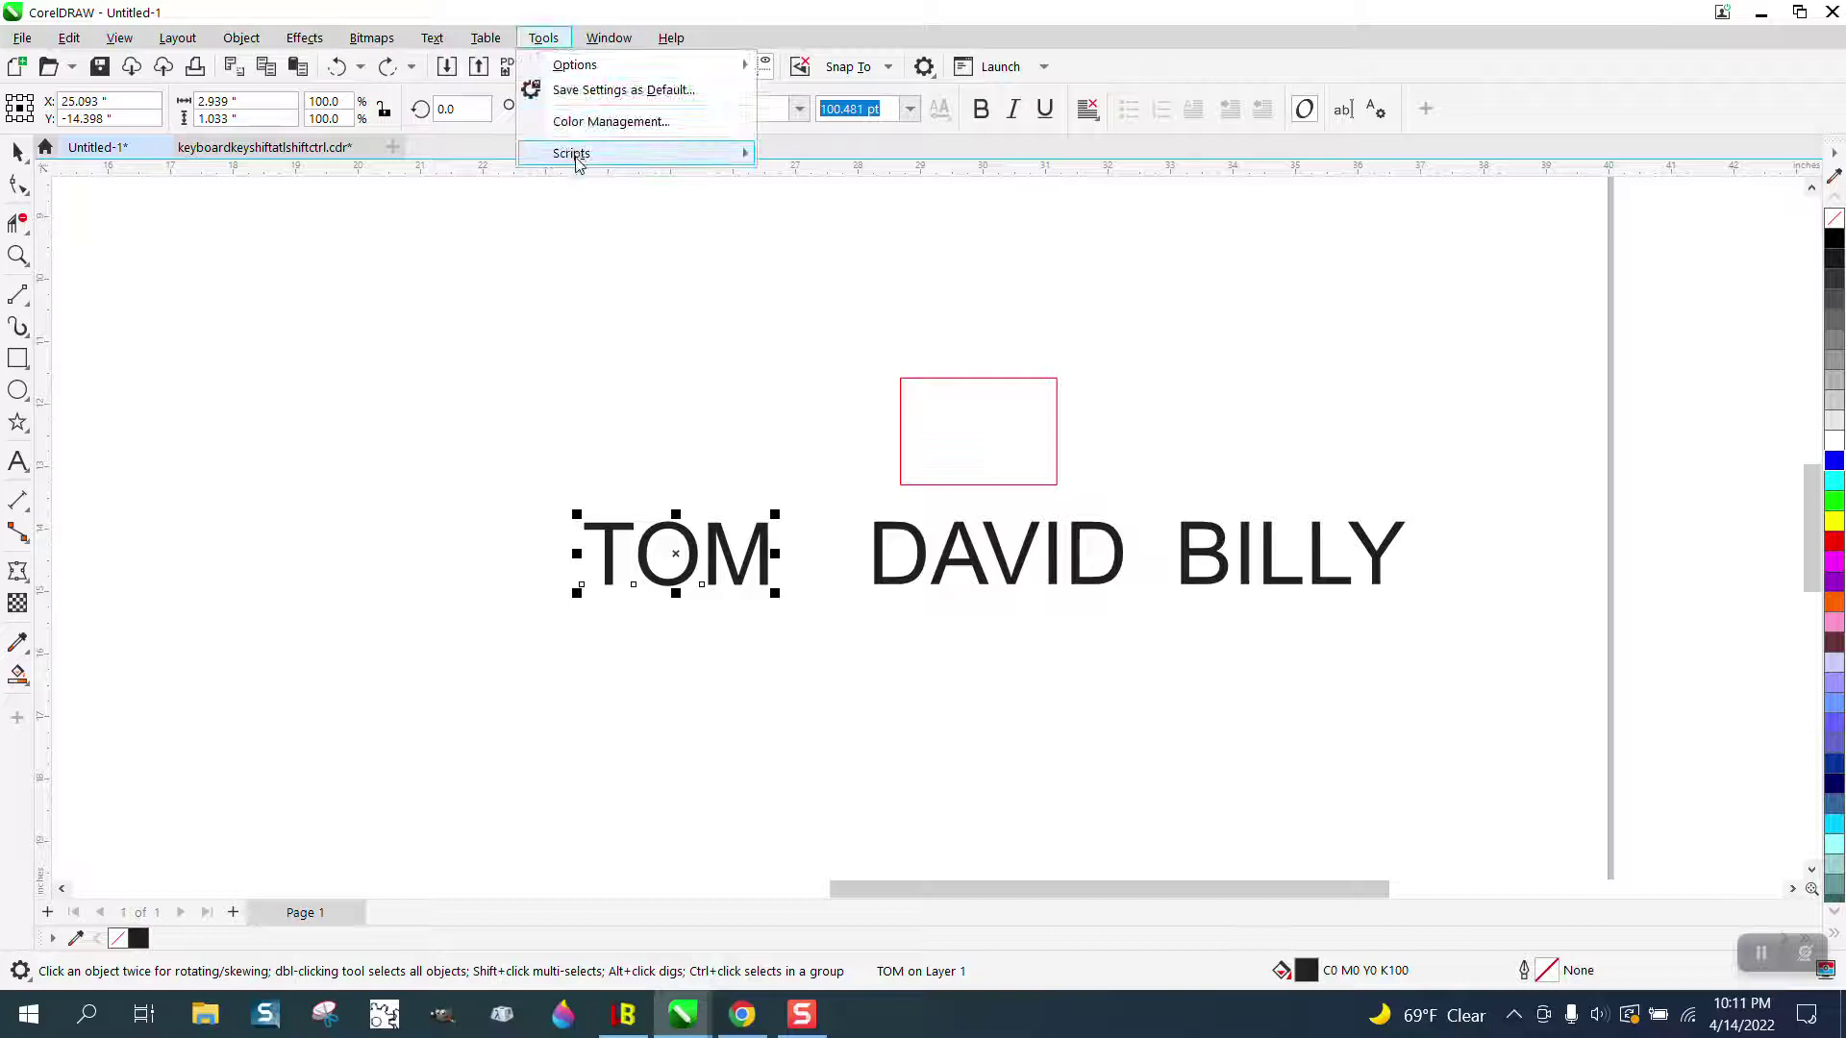
{"action": "left_click", "coordinate": [834, 413]}
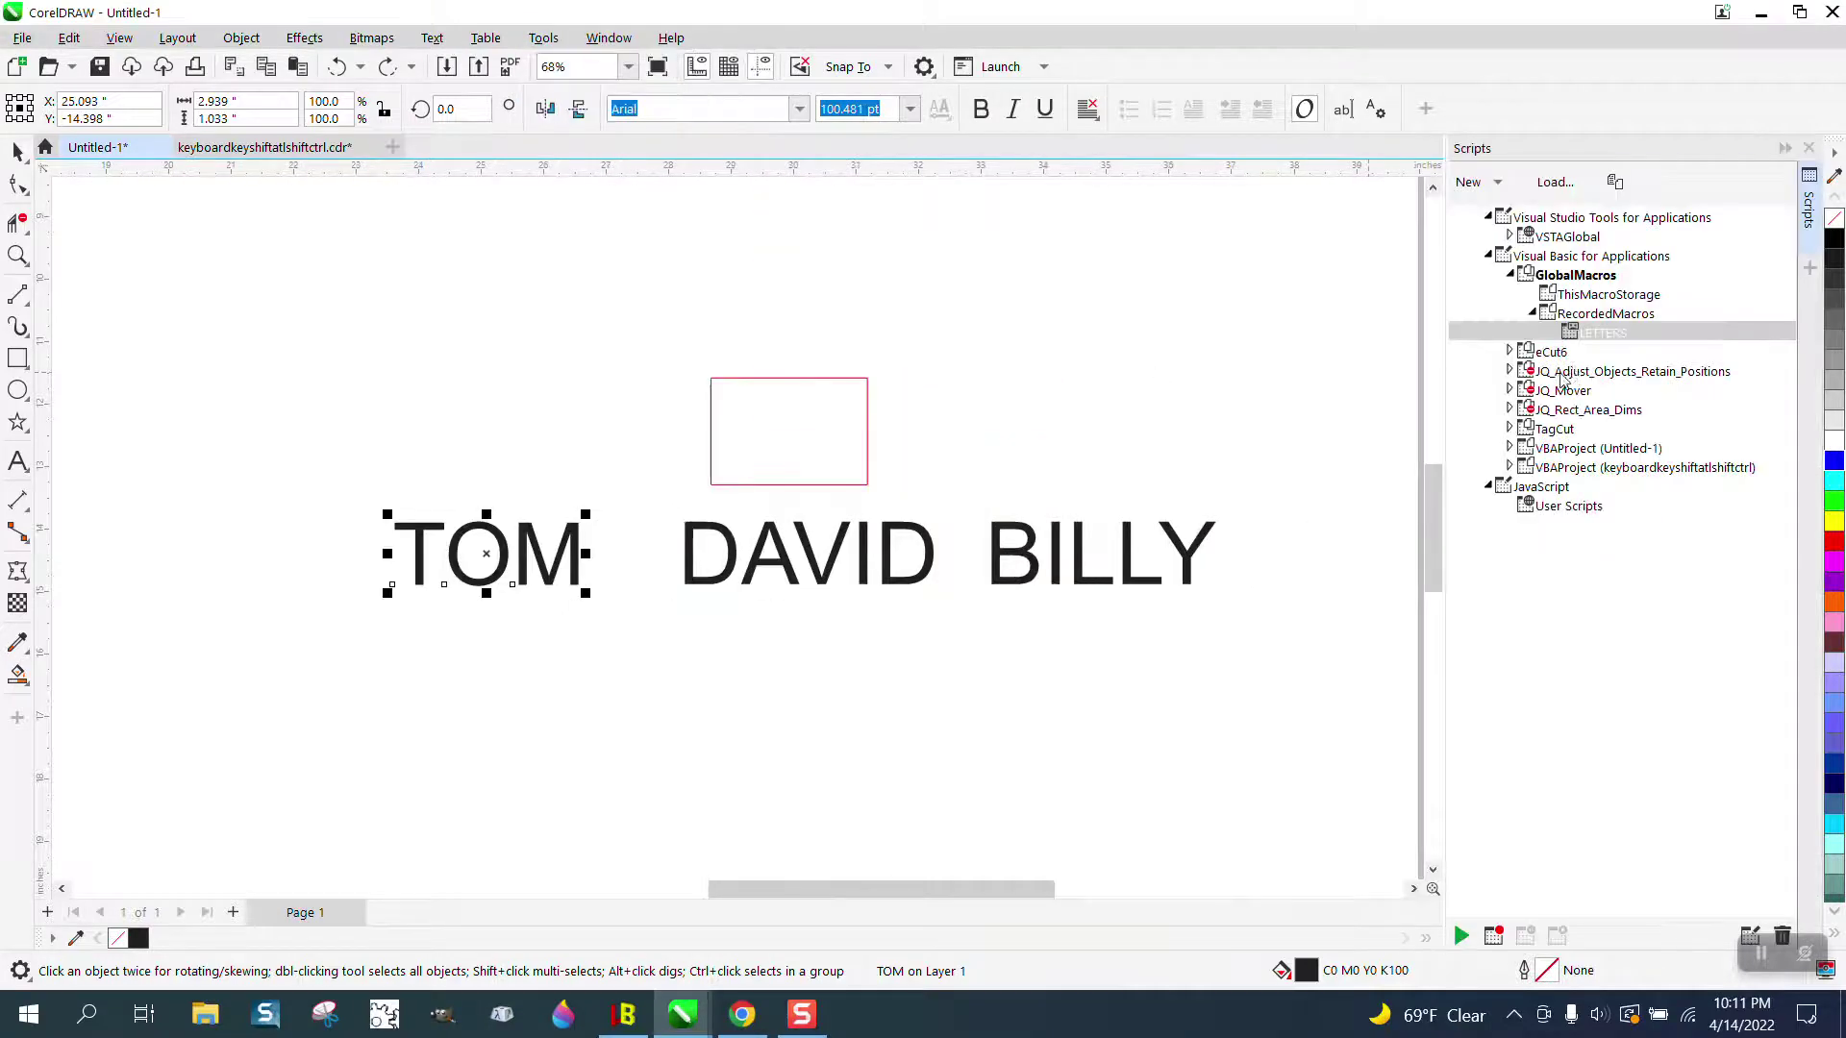
{"action": "left_click", "coordinate": [1522, 287]}
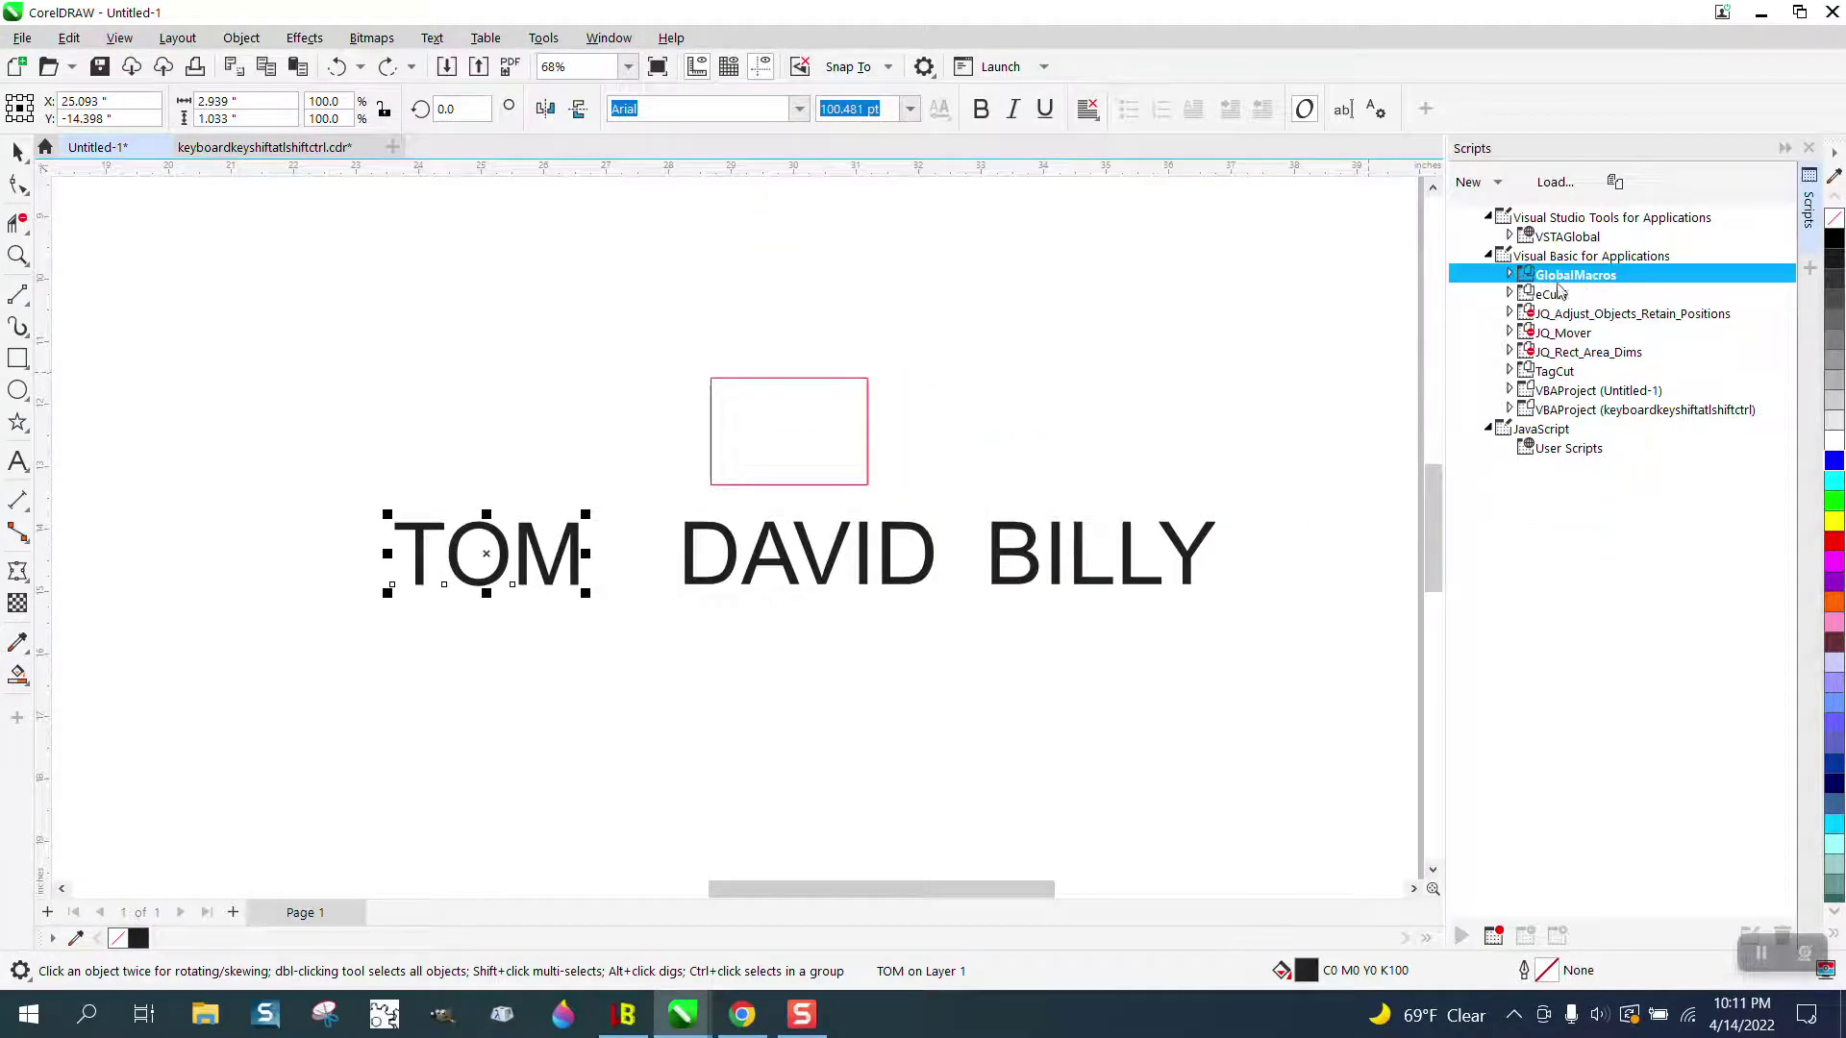
{"action": "left_click", "coordinate": [1508, 275]}
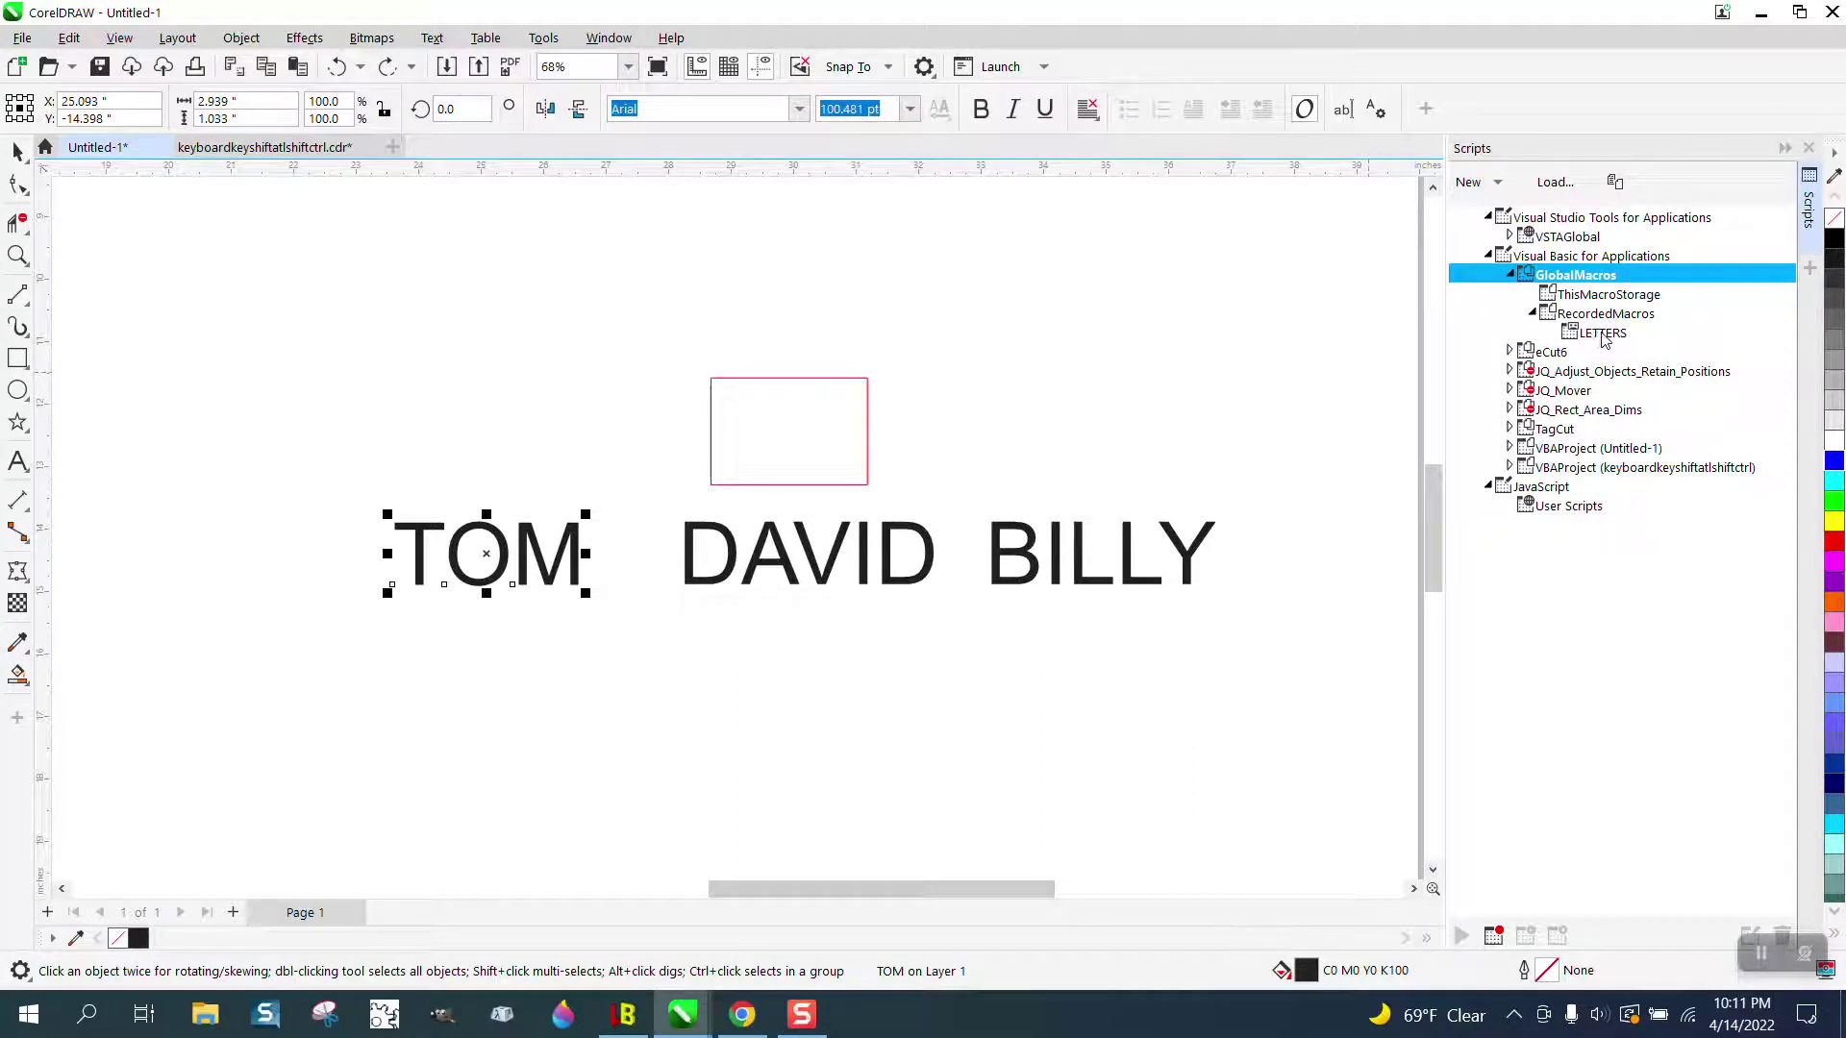
{"action": "left_click", "coordinate": [1604, 333]}
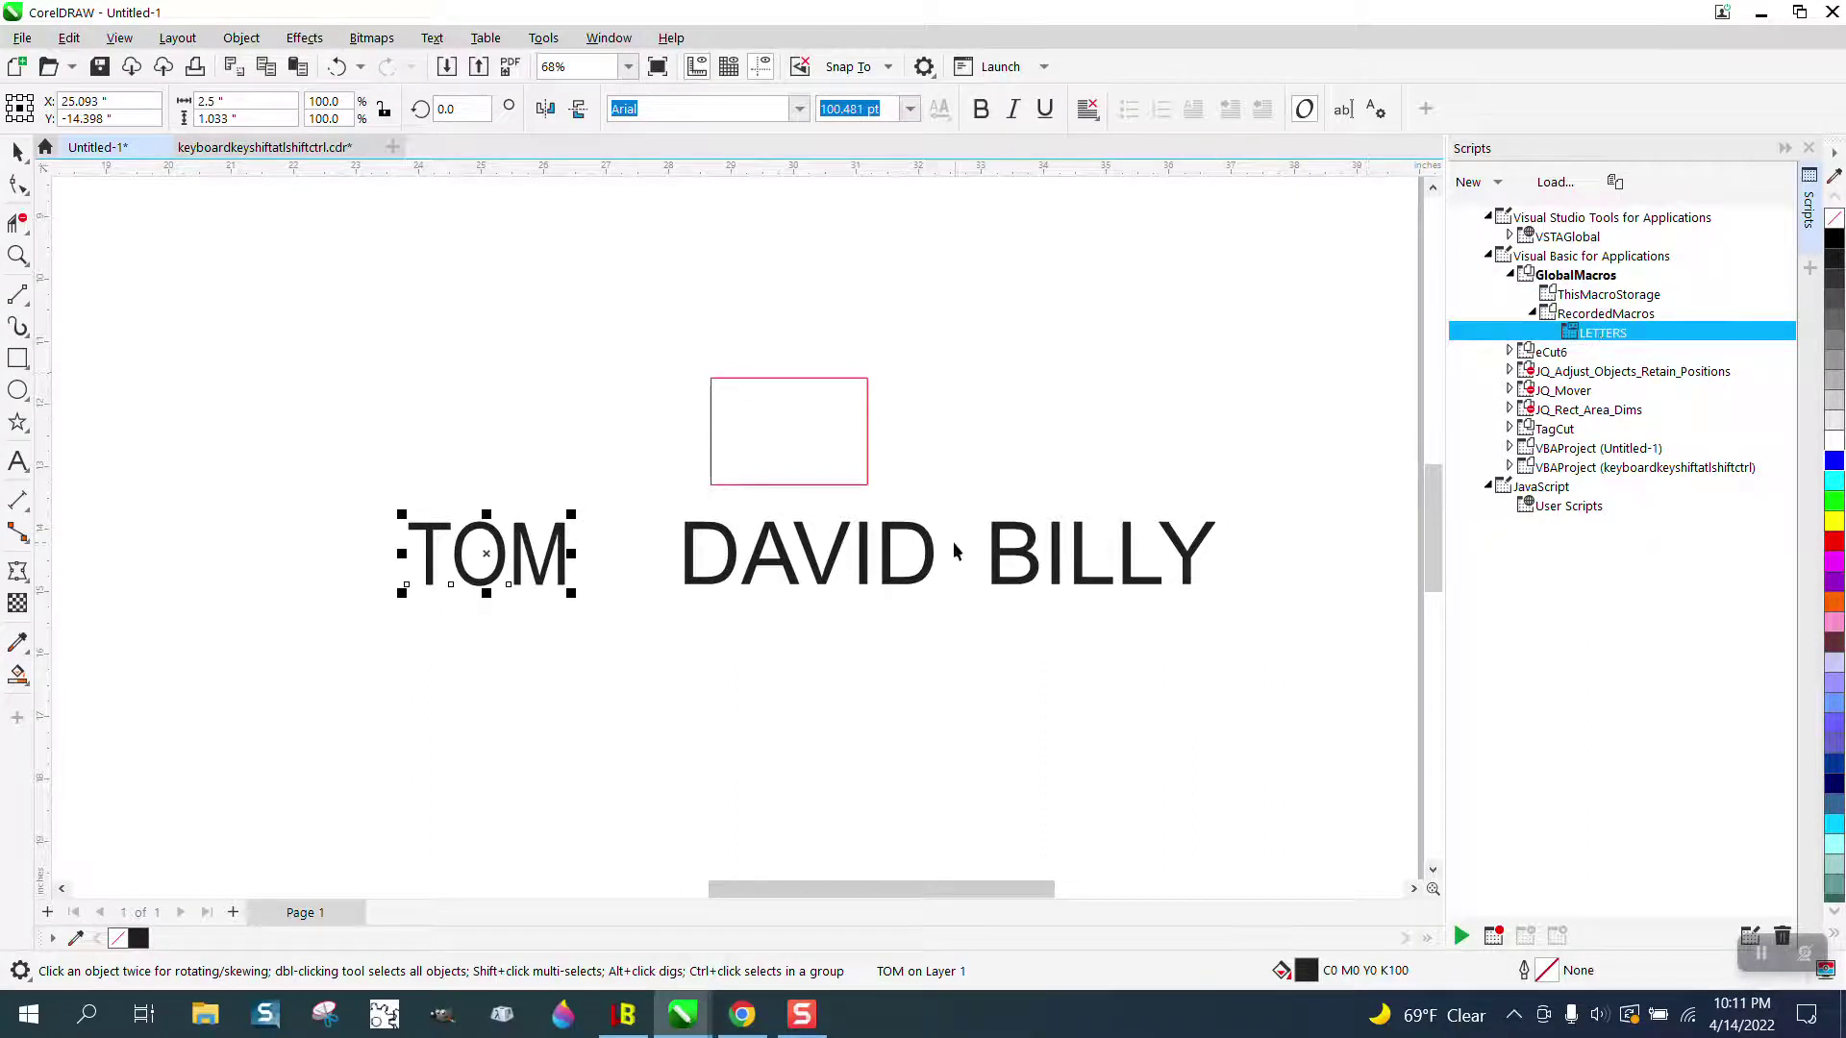
Step: Run LETTERS on DAVID and on BILLY, then undo the narrowing
{"action": "left_click", "coordinate": [930, 542]}
{"action": "double_click", "coordinate": [1604, 332]}
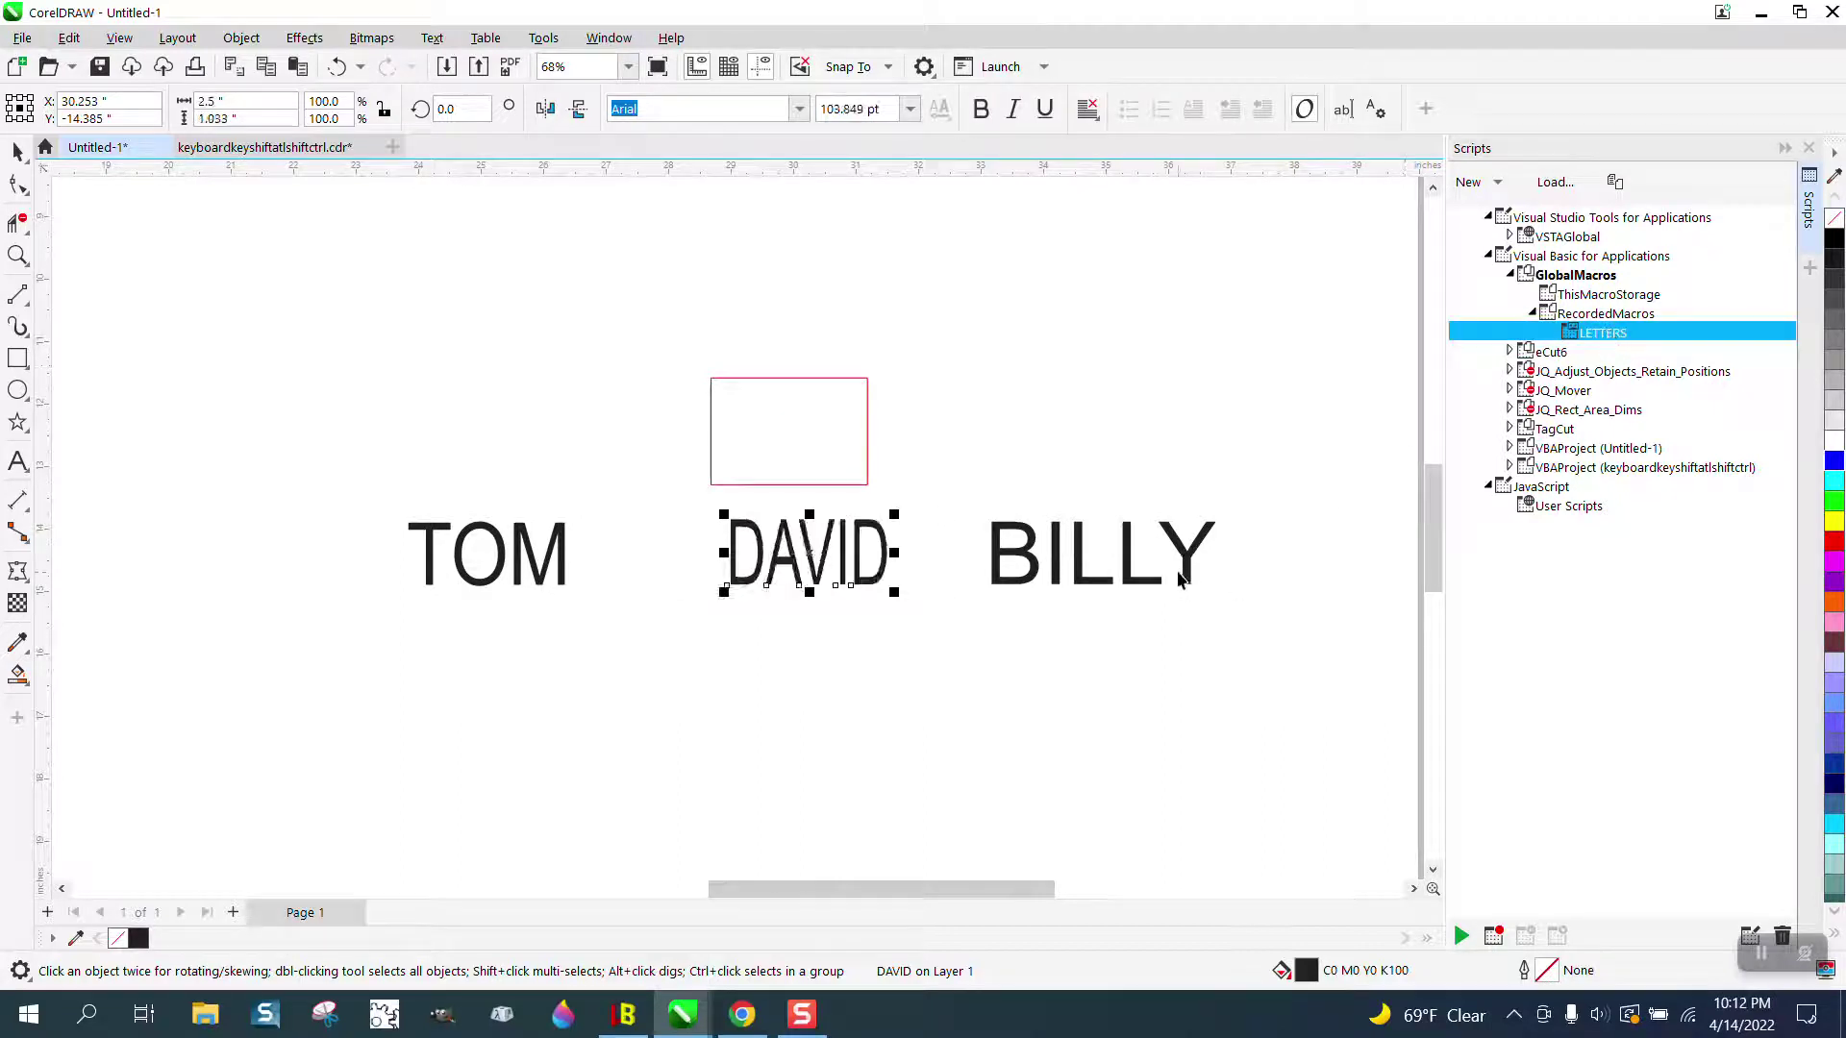
{"action": "left_click", "coordinate": [1180, 578]}
{"action": "left_click", "coordinate": [1615, 341]}
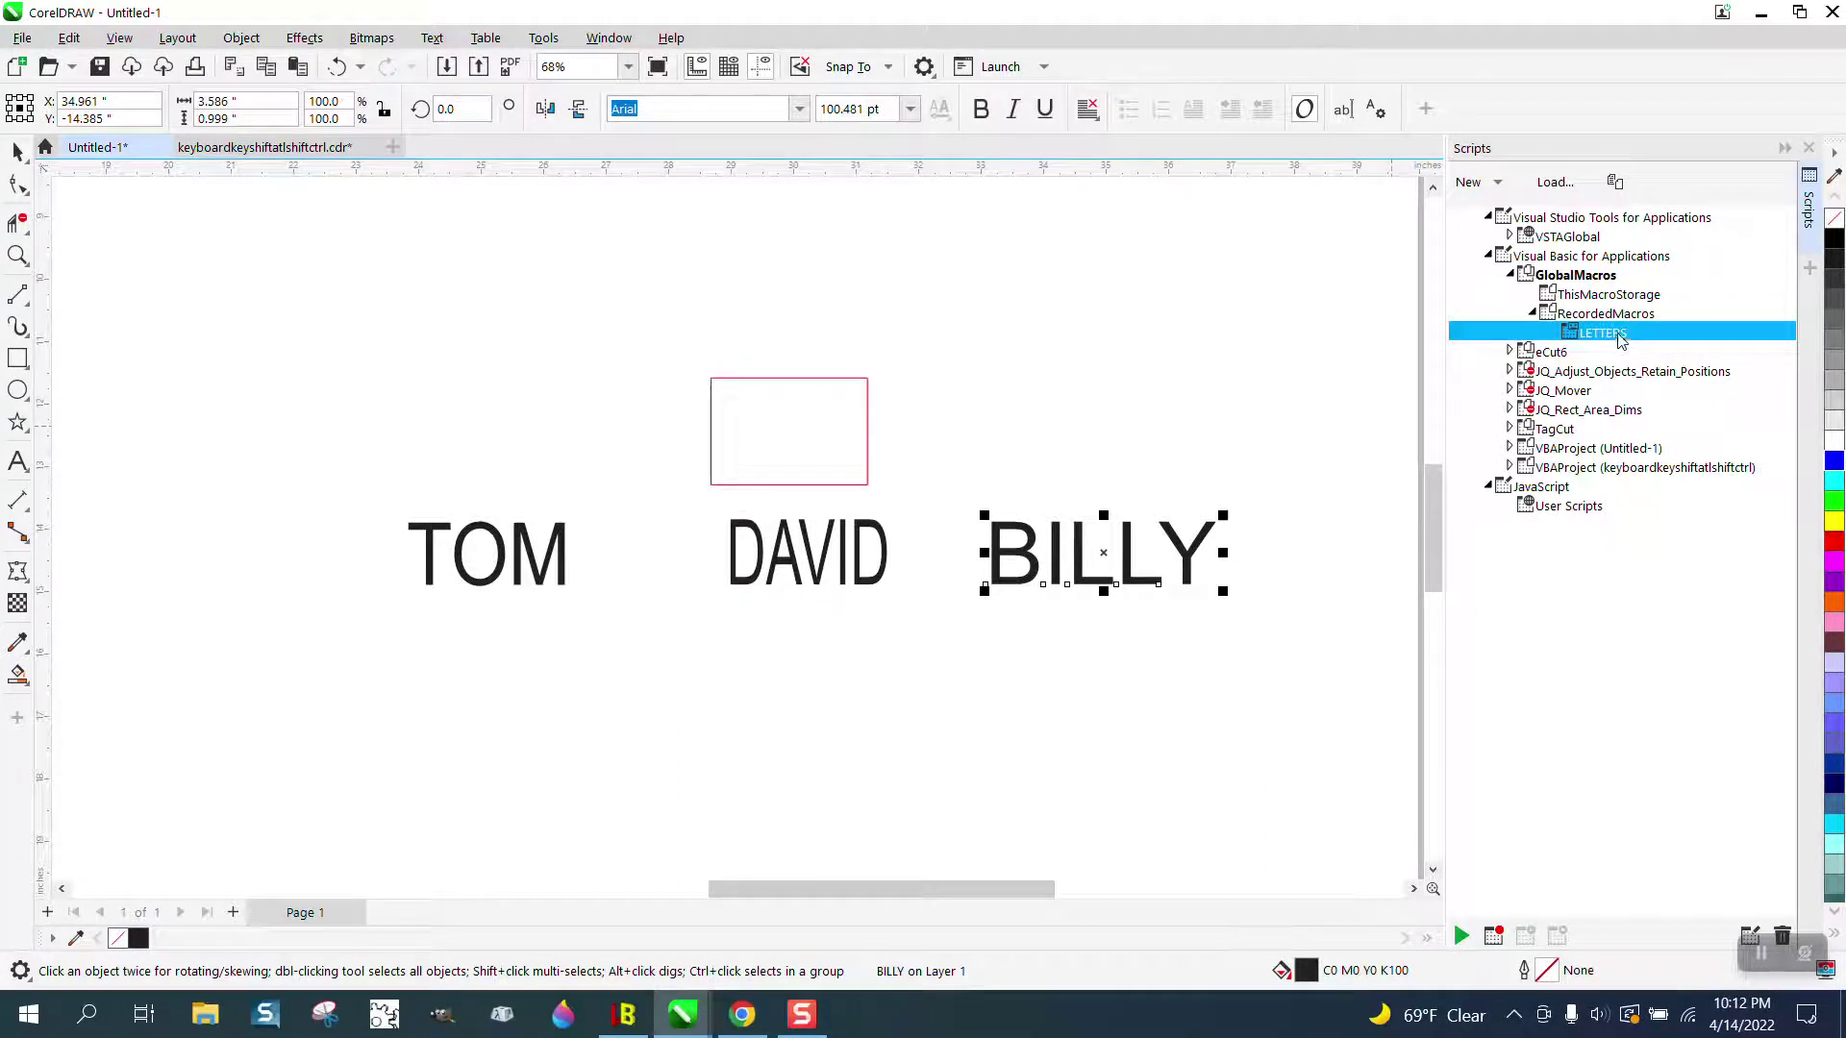
{"action": "double_click", "coordinate": [1604, 334]}
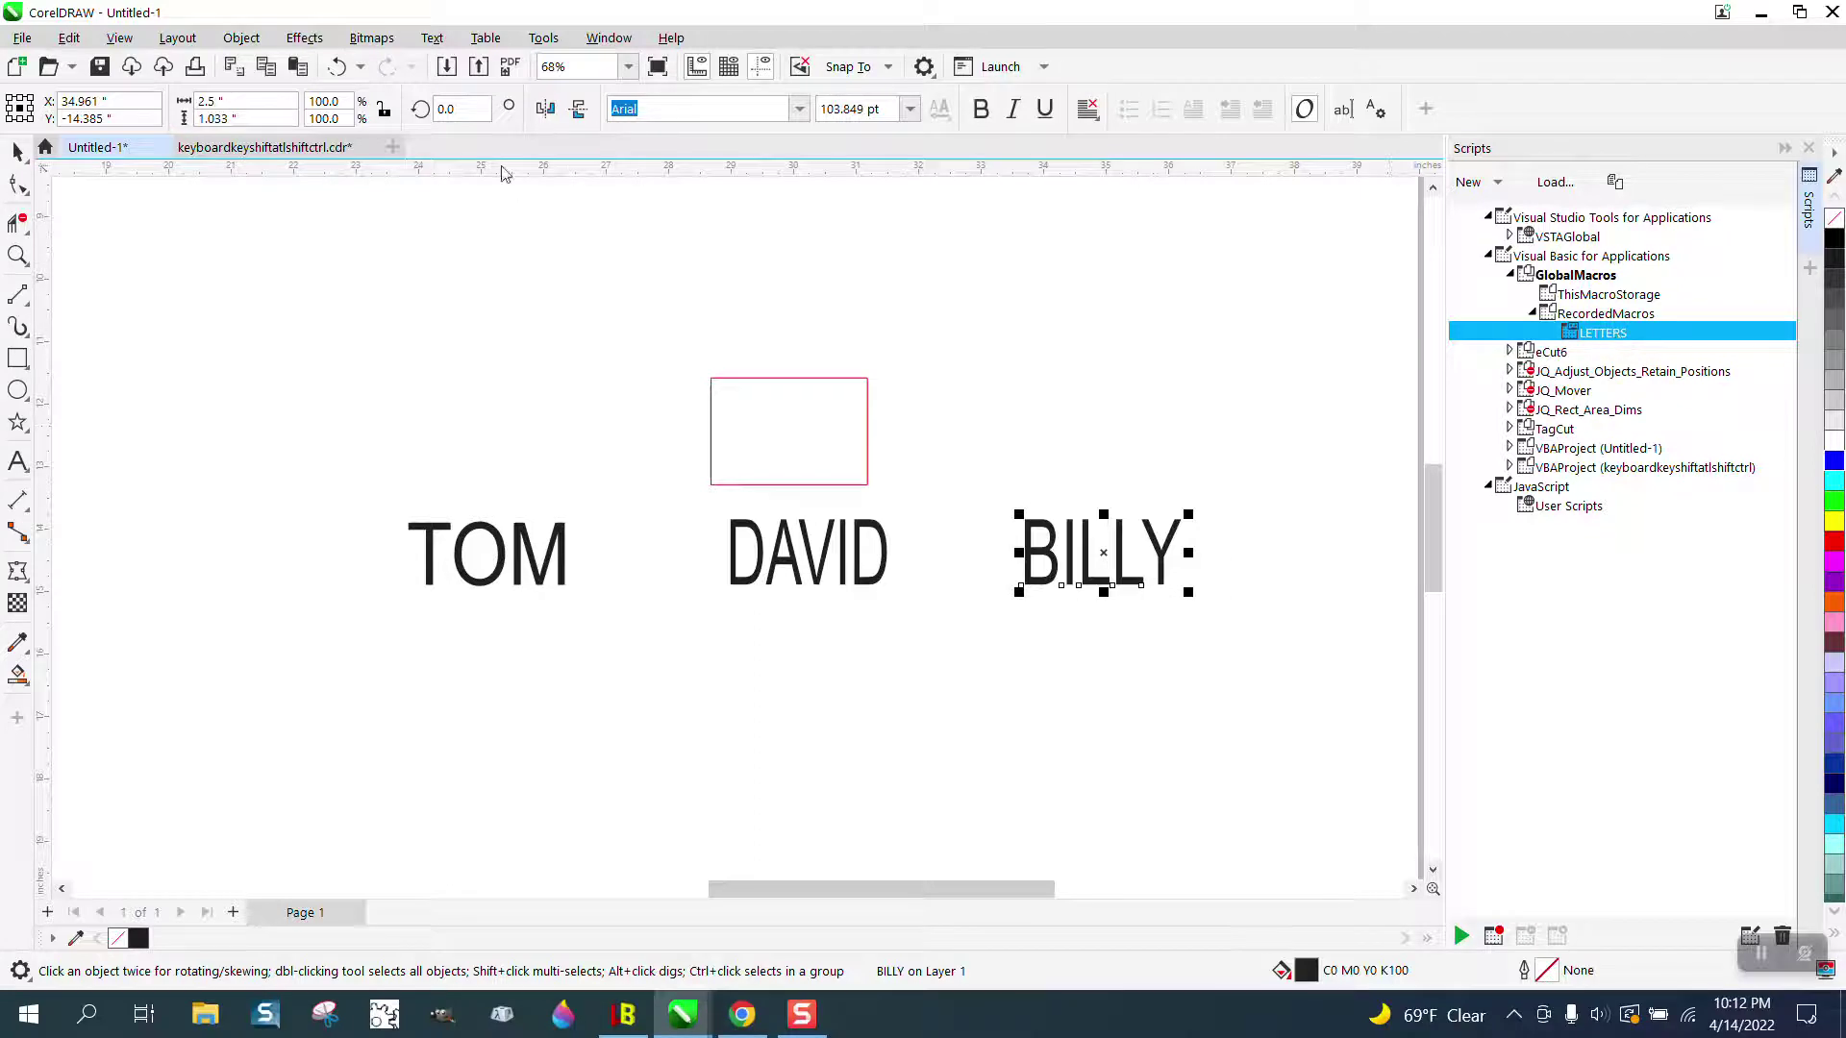
{"action": "left_click", "coordinate": [338, 74]}
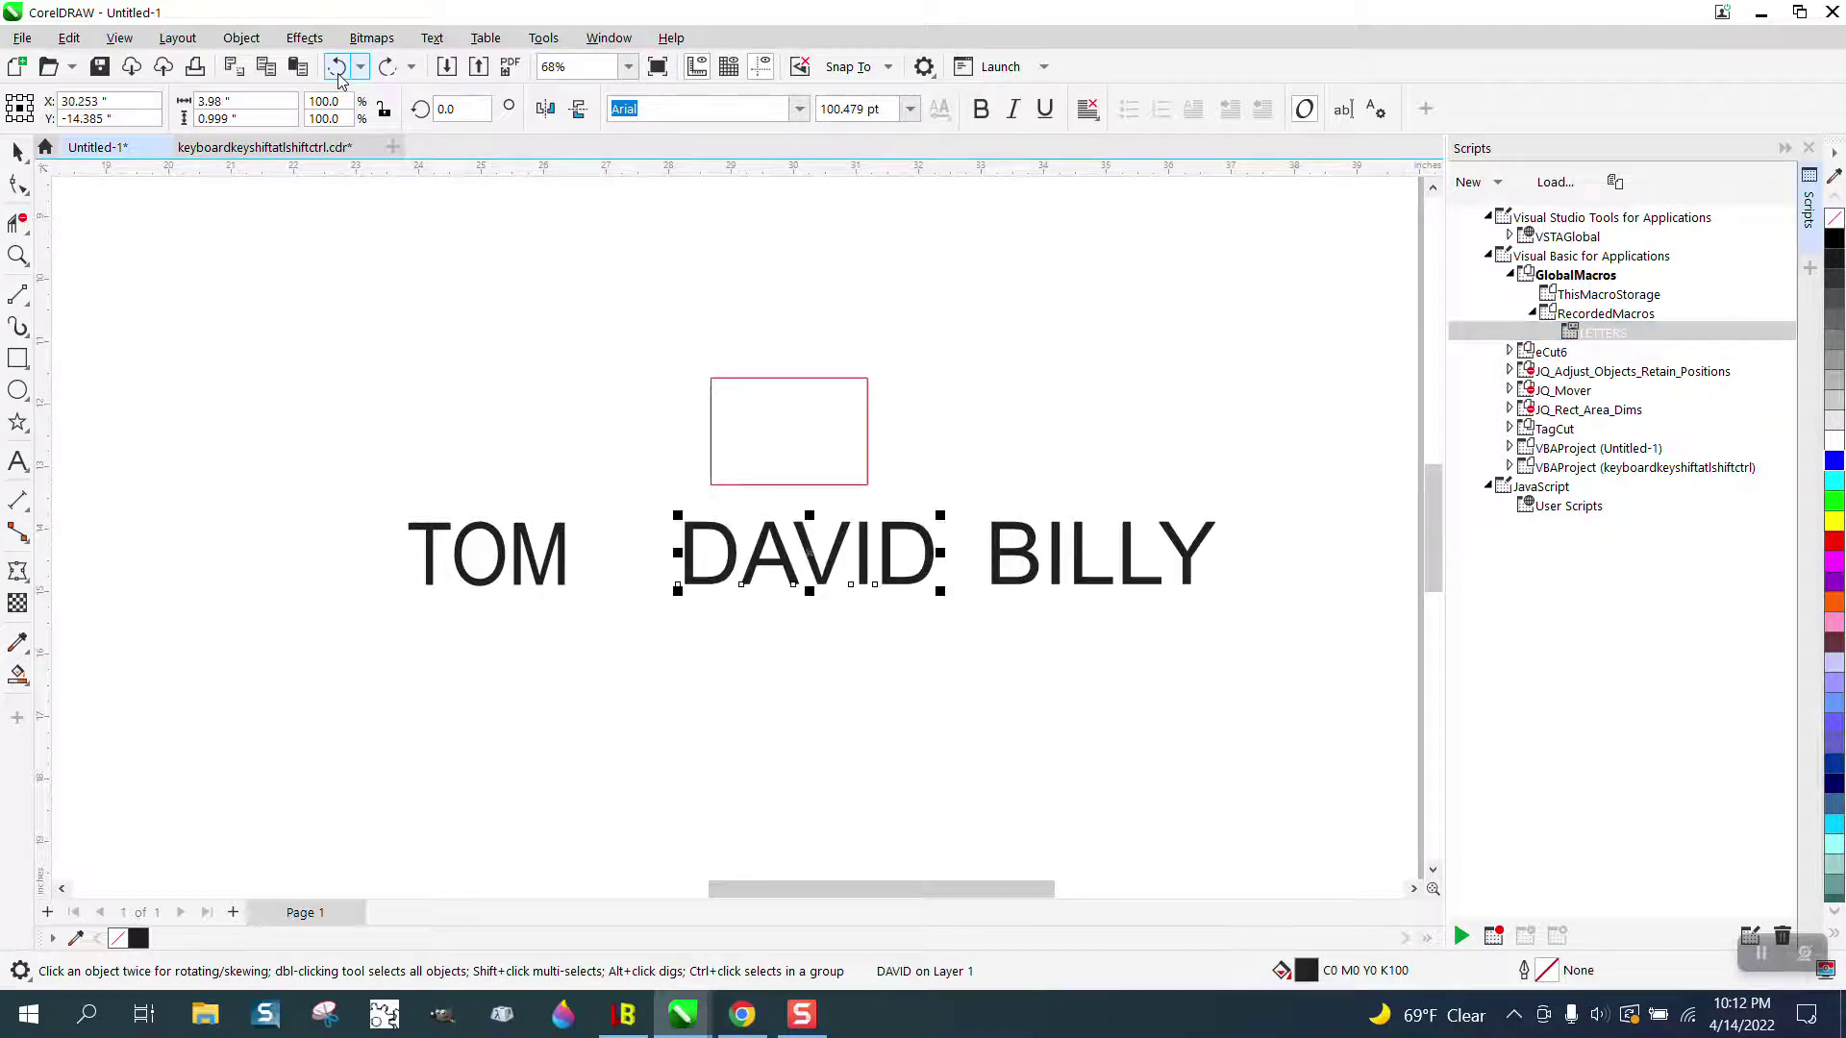
{"action": "left_click", "coordinate": [337, 74]}
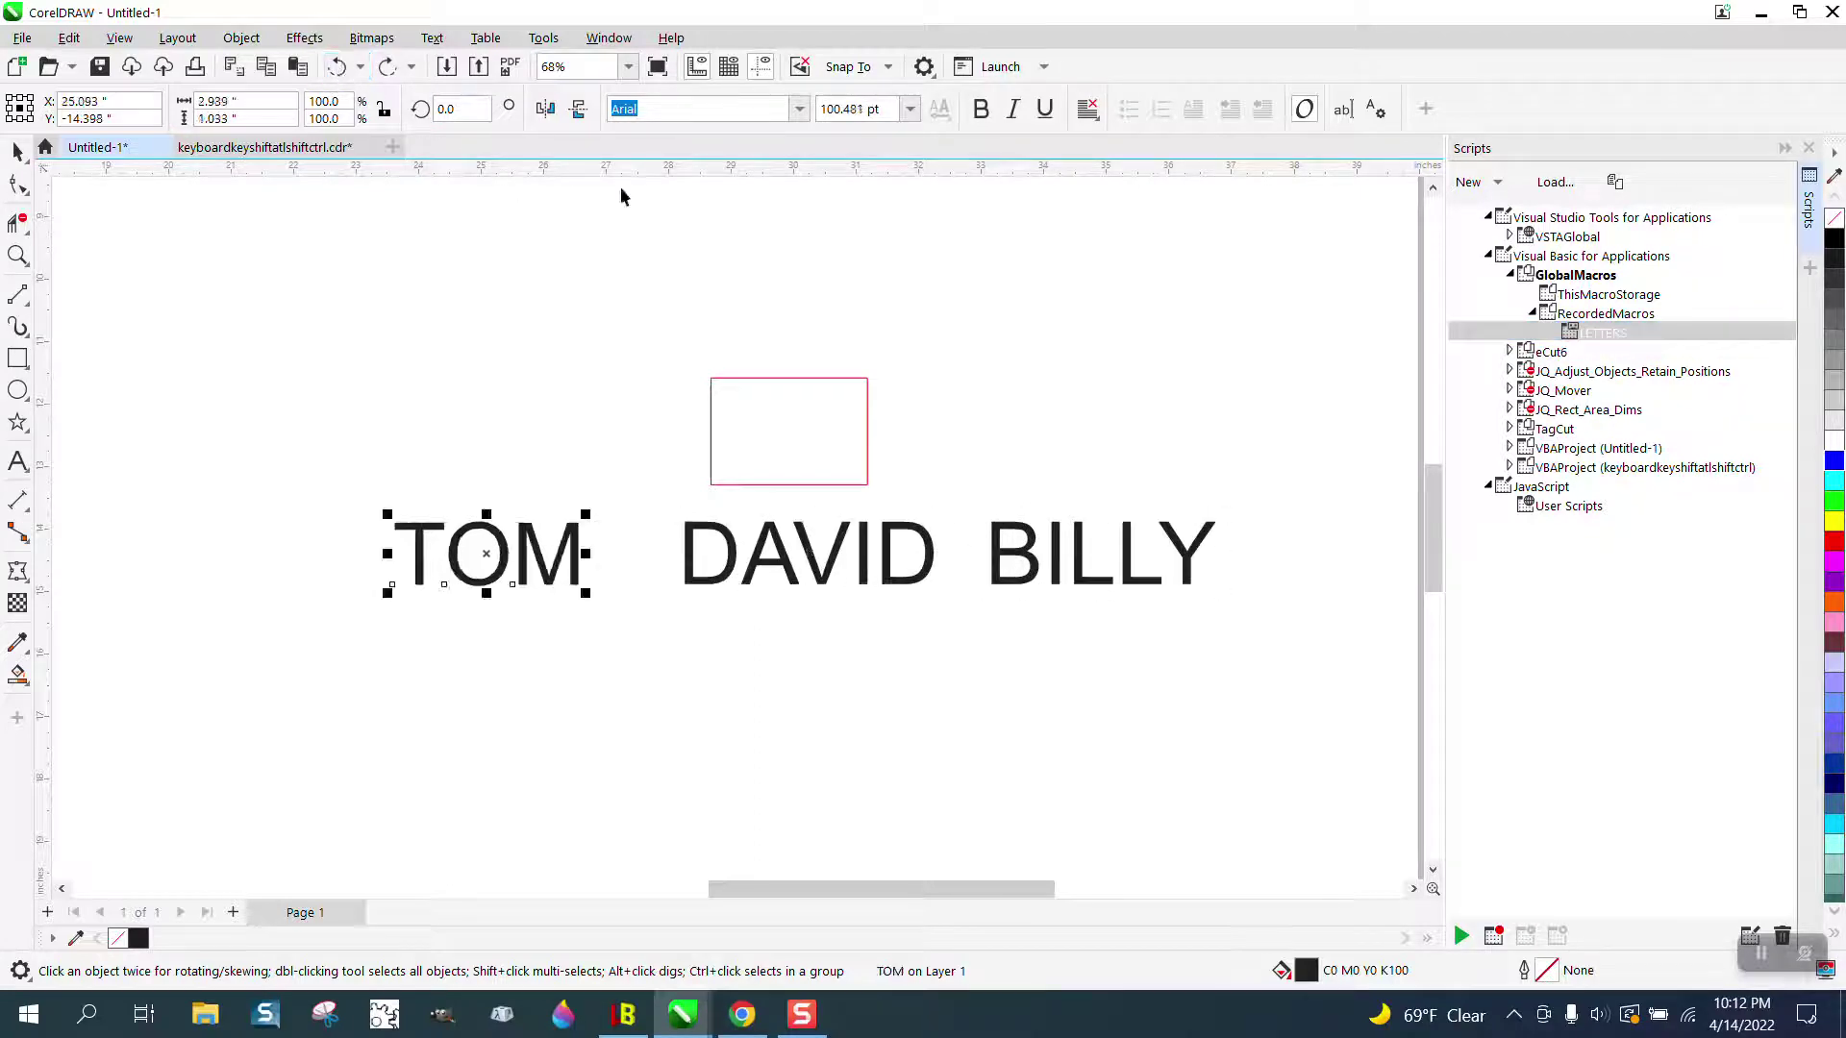
Step: Assign shortcut key W to LETTERS in Customize Shortcut Keys, replacing a trial '1'
{"action": "right_click", "coordinate": [1616, 341]}
{"action": "left_click", "coordinate": [1684, 438]}
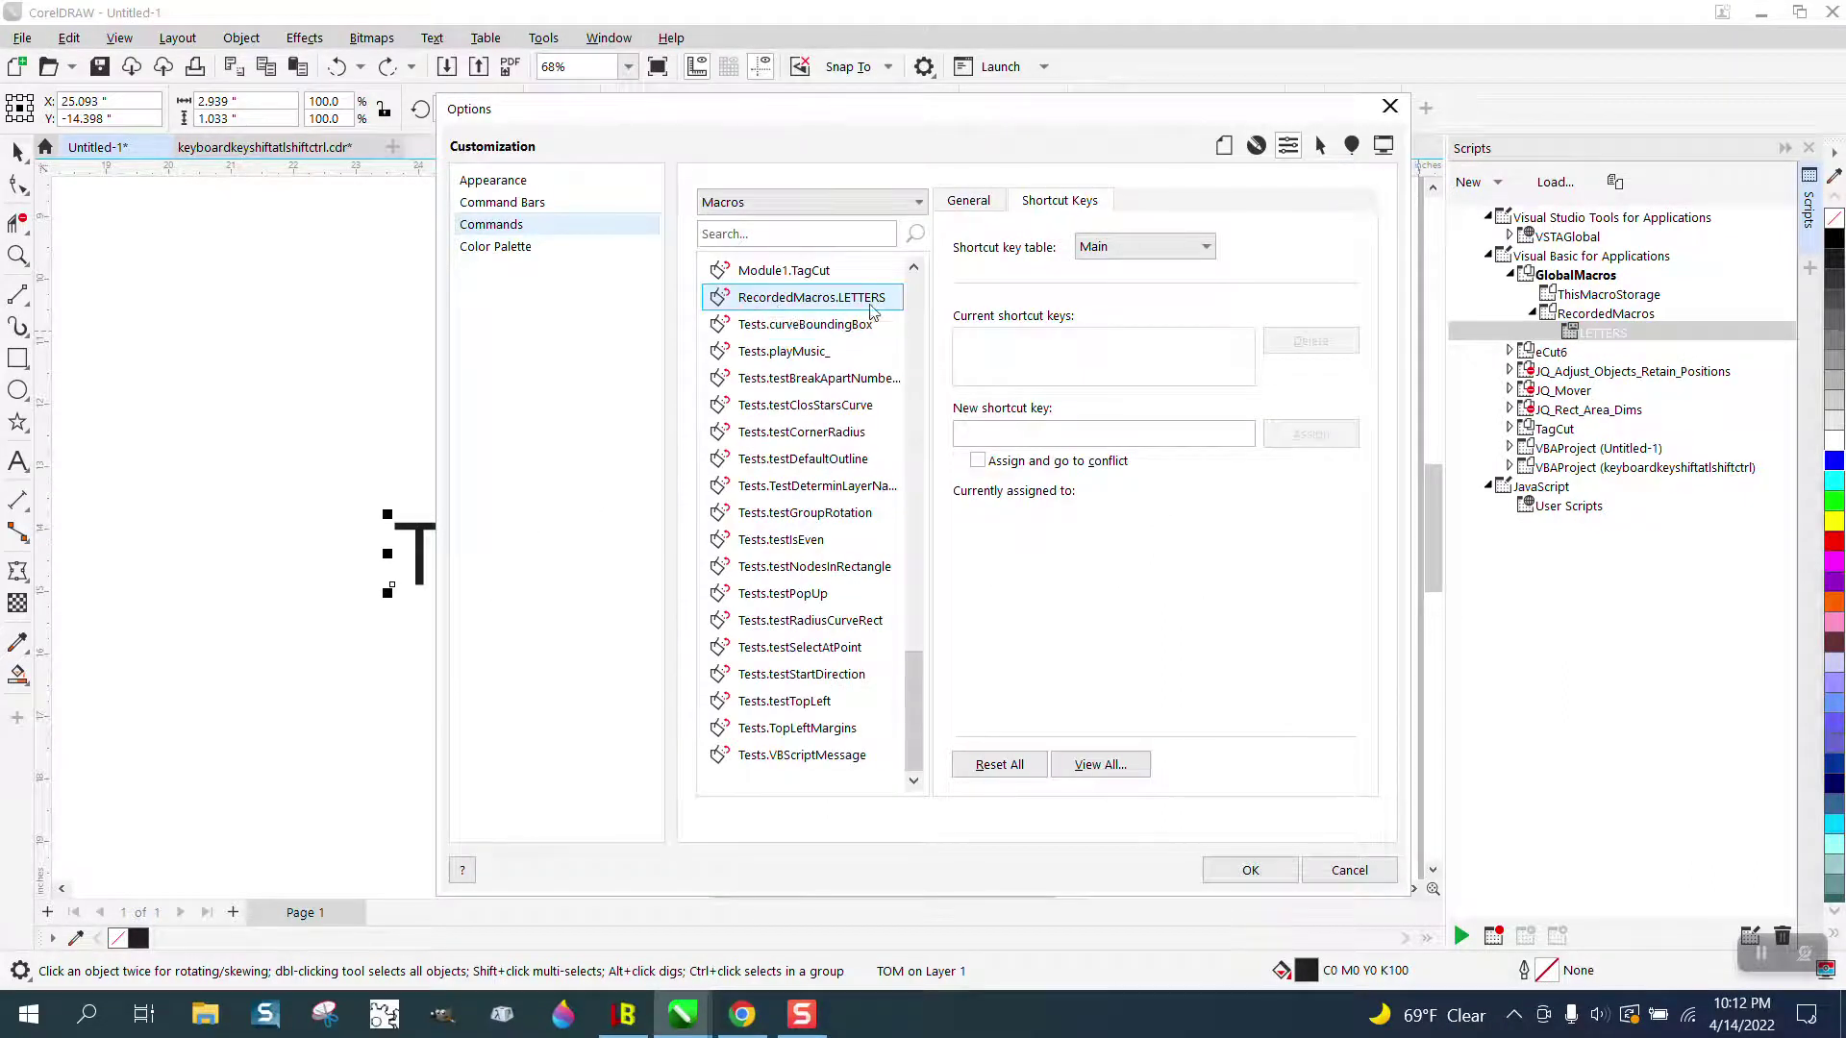
{"action": "left_click", "coordinate": [986, 431]}
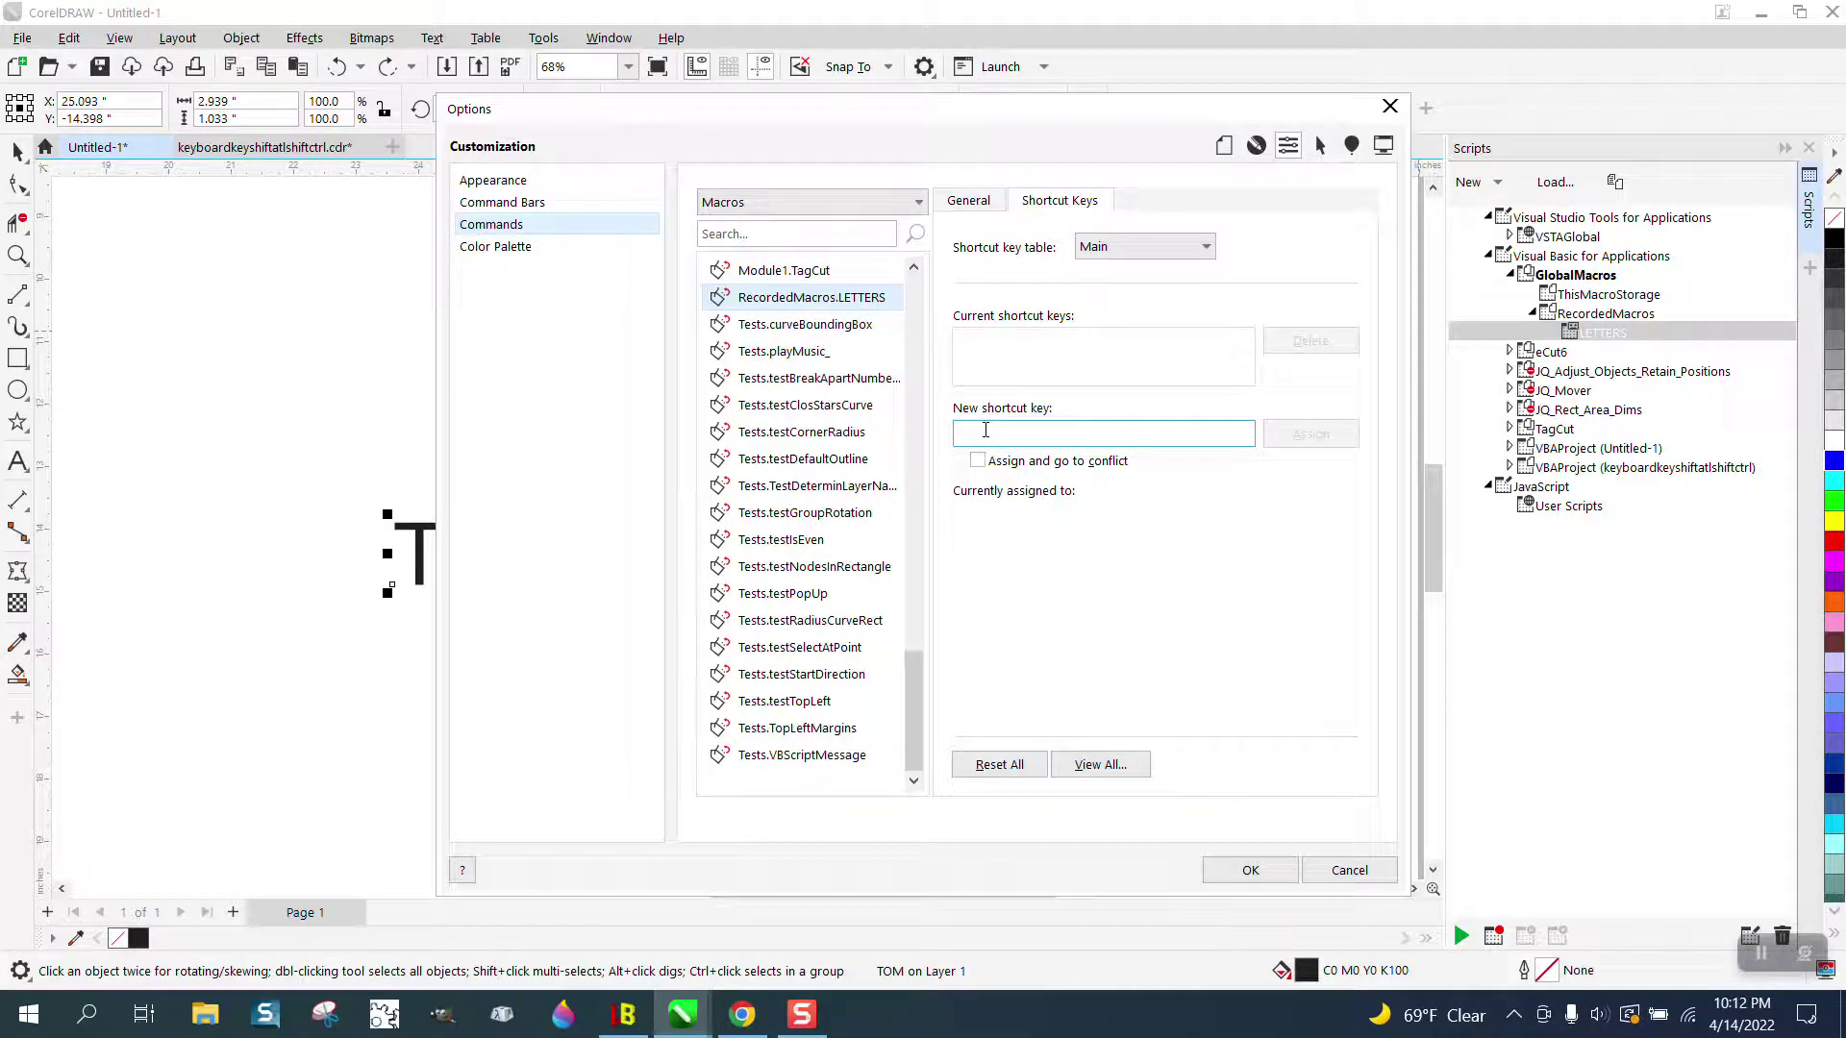
{"action": "key", "text": "1"}
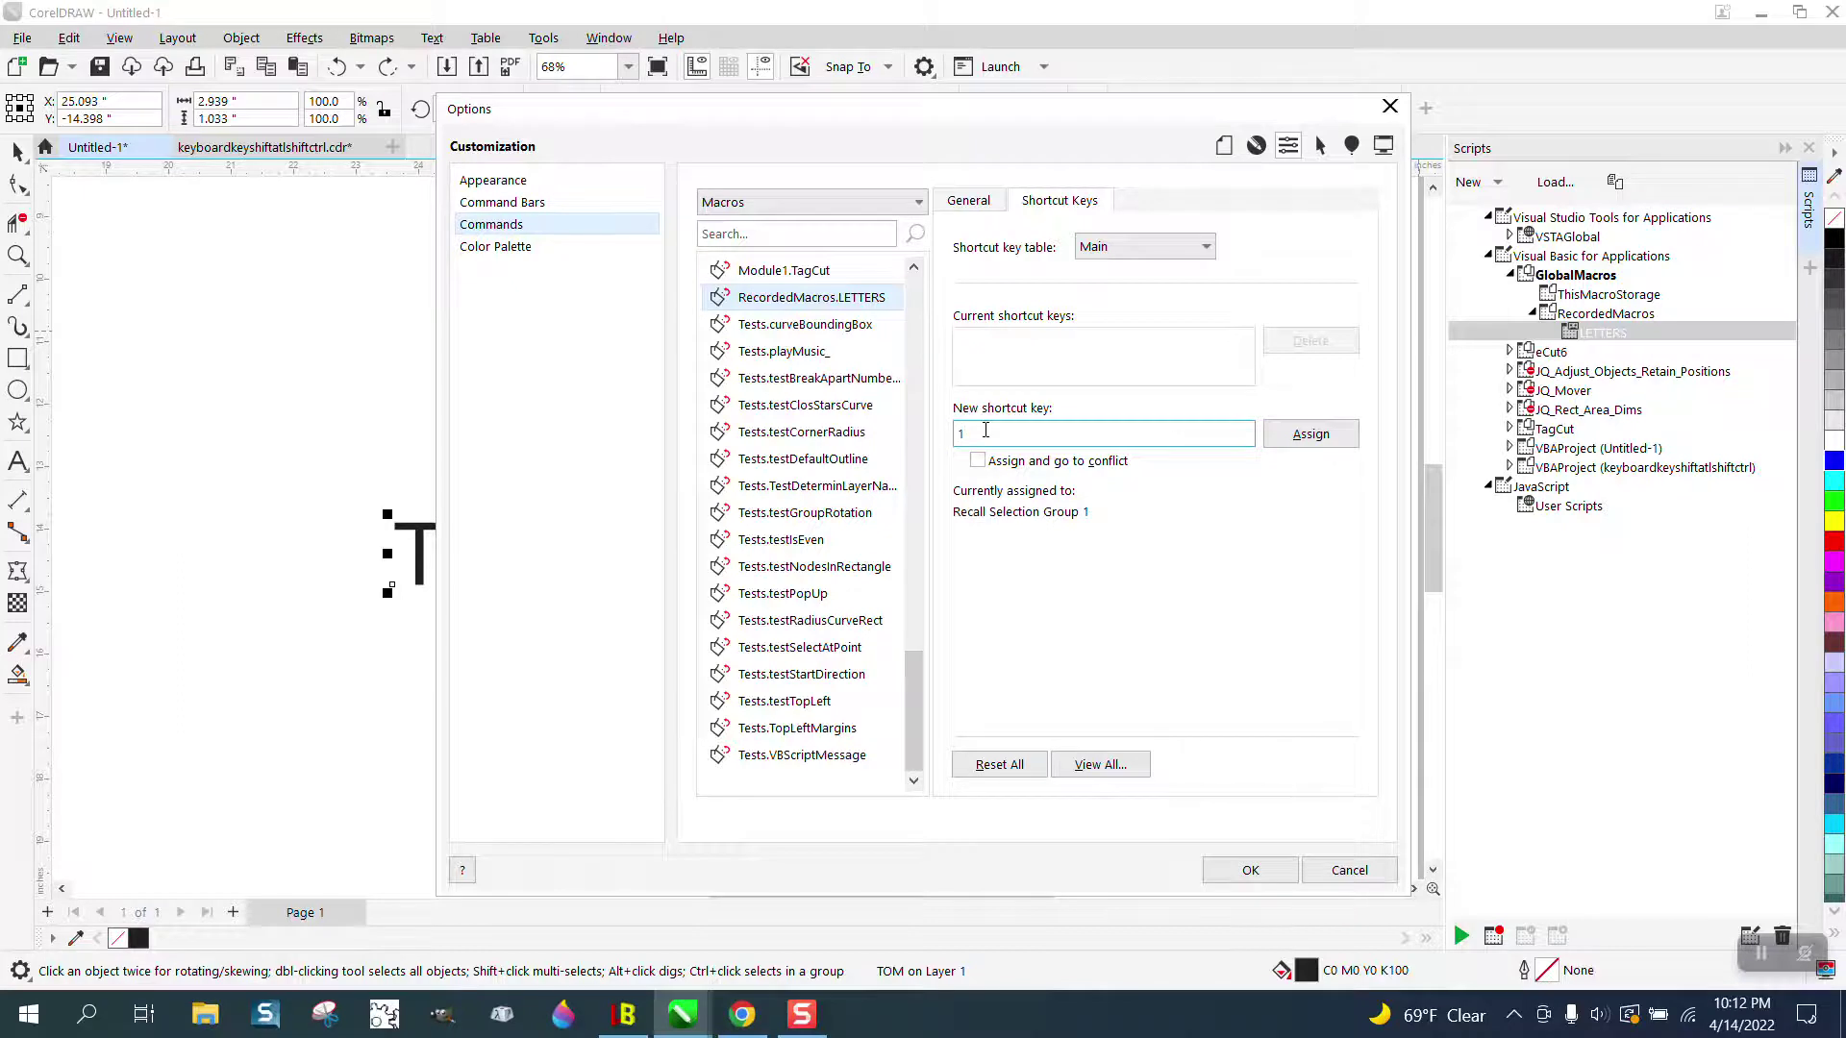
{"action": "key", "text": "BackSpace"}
{"action": "key", "text": "w"}
{"action": "left_click", "coordinate": [1321, 438]}
{"action": "left_click", "coordinate": [1252, 872]}
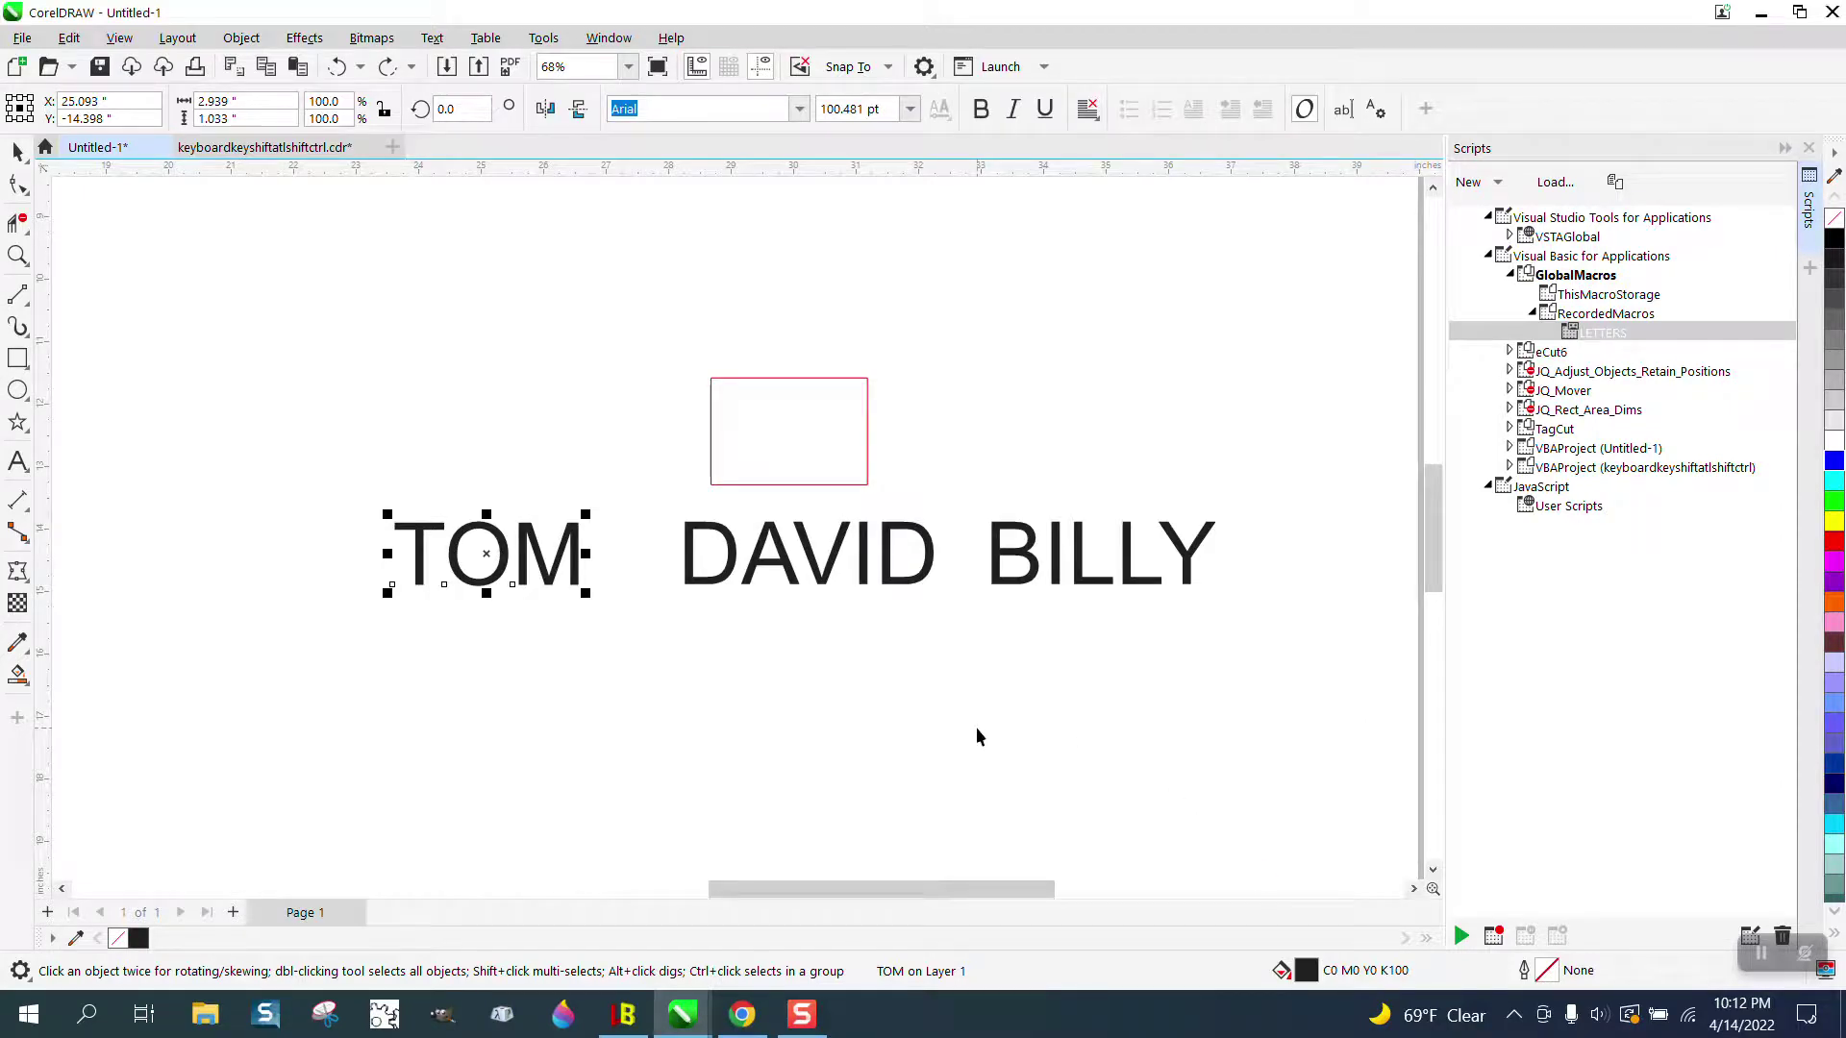
Step: Narrow TOM, DAVID and BILLY to 2.5 inches using the W shortcut
{"action": "key", "text": "w"}
{"action": "left_click", "coordinate": [791, 578]}
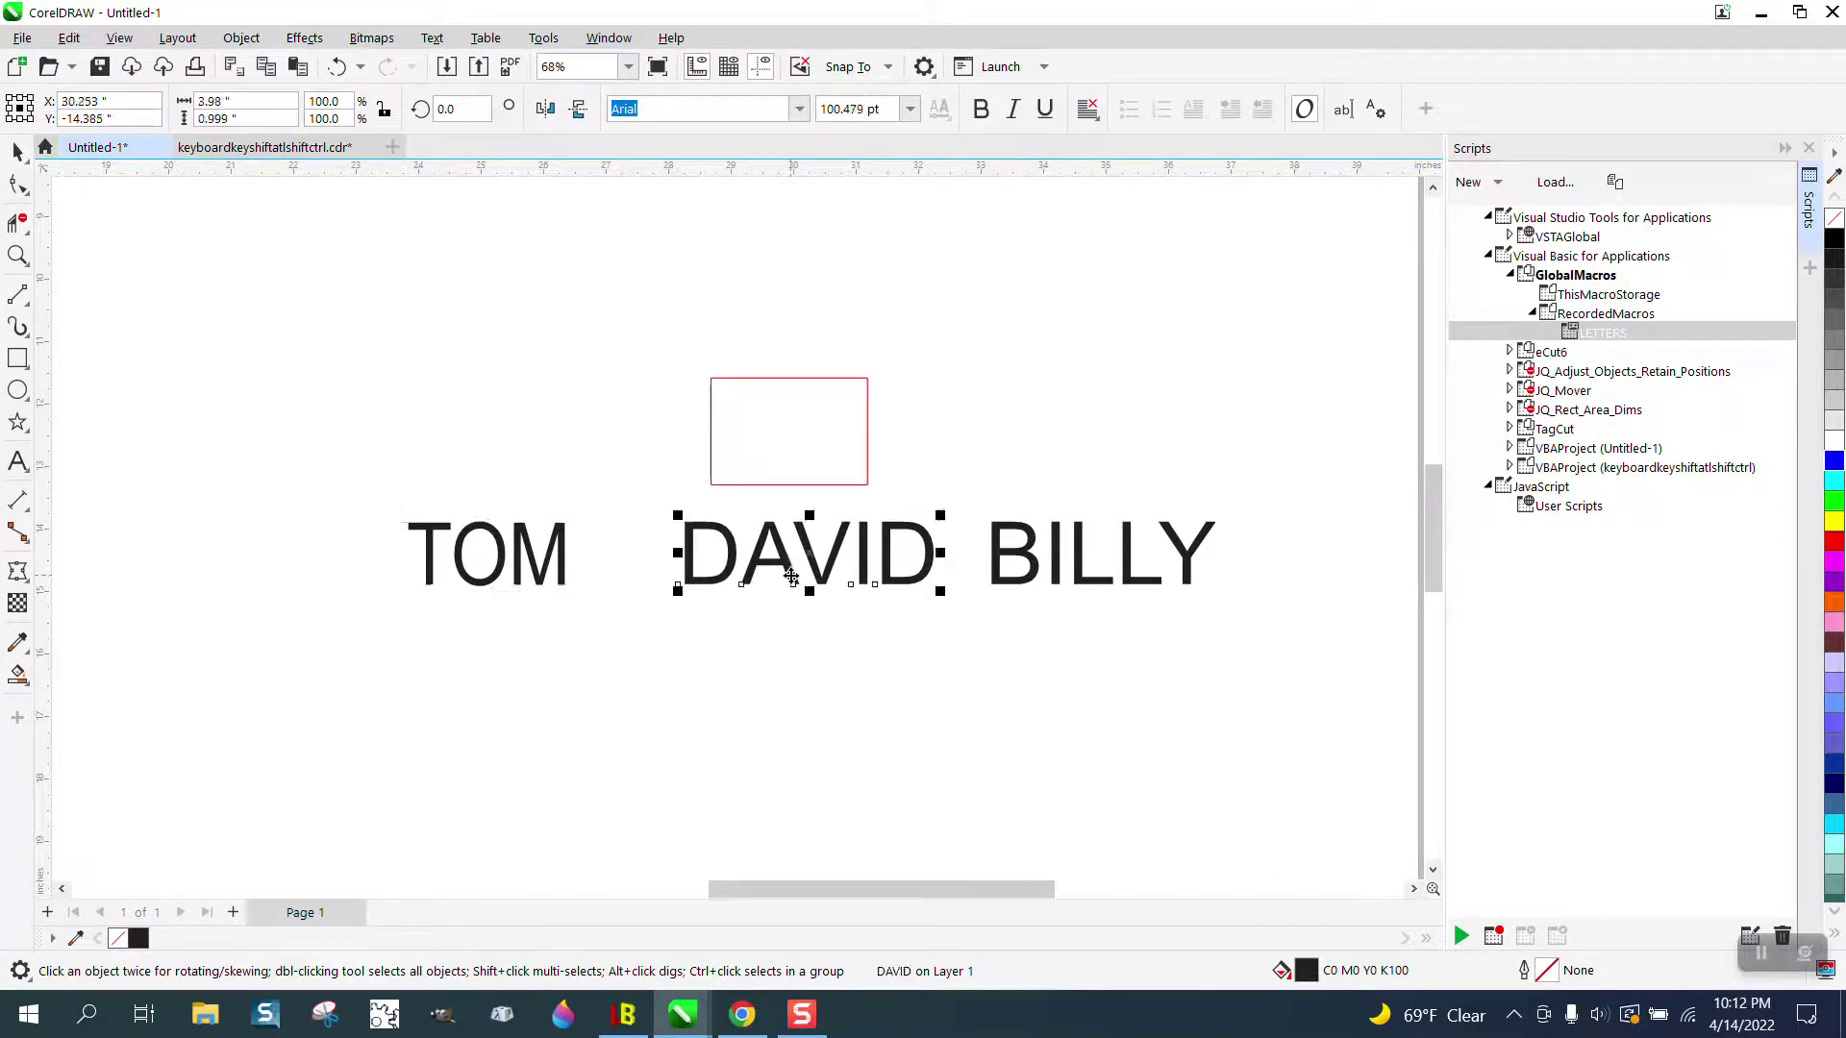
{"action": "key", "text": "w"}
{"action": "left_click", "coordinate": [995, 576]}
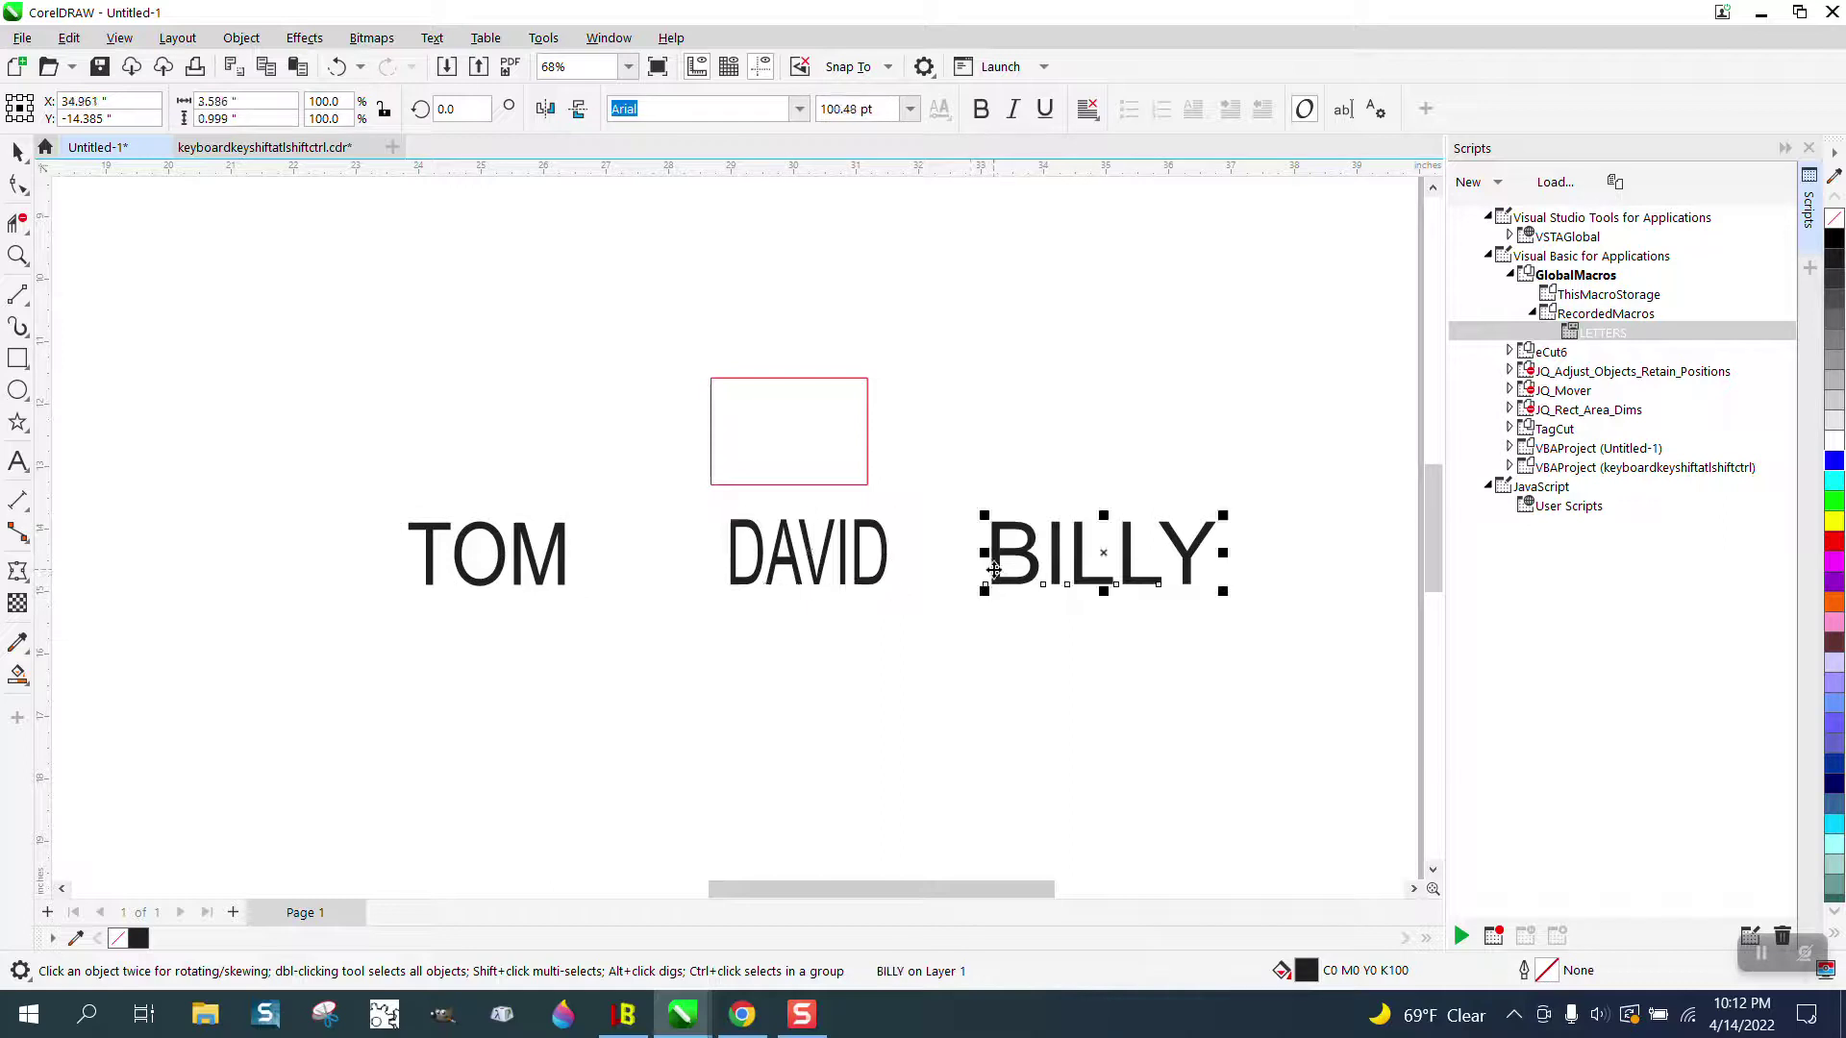
{"action": "key", "text": "w"}
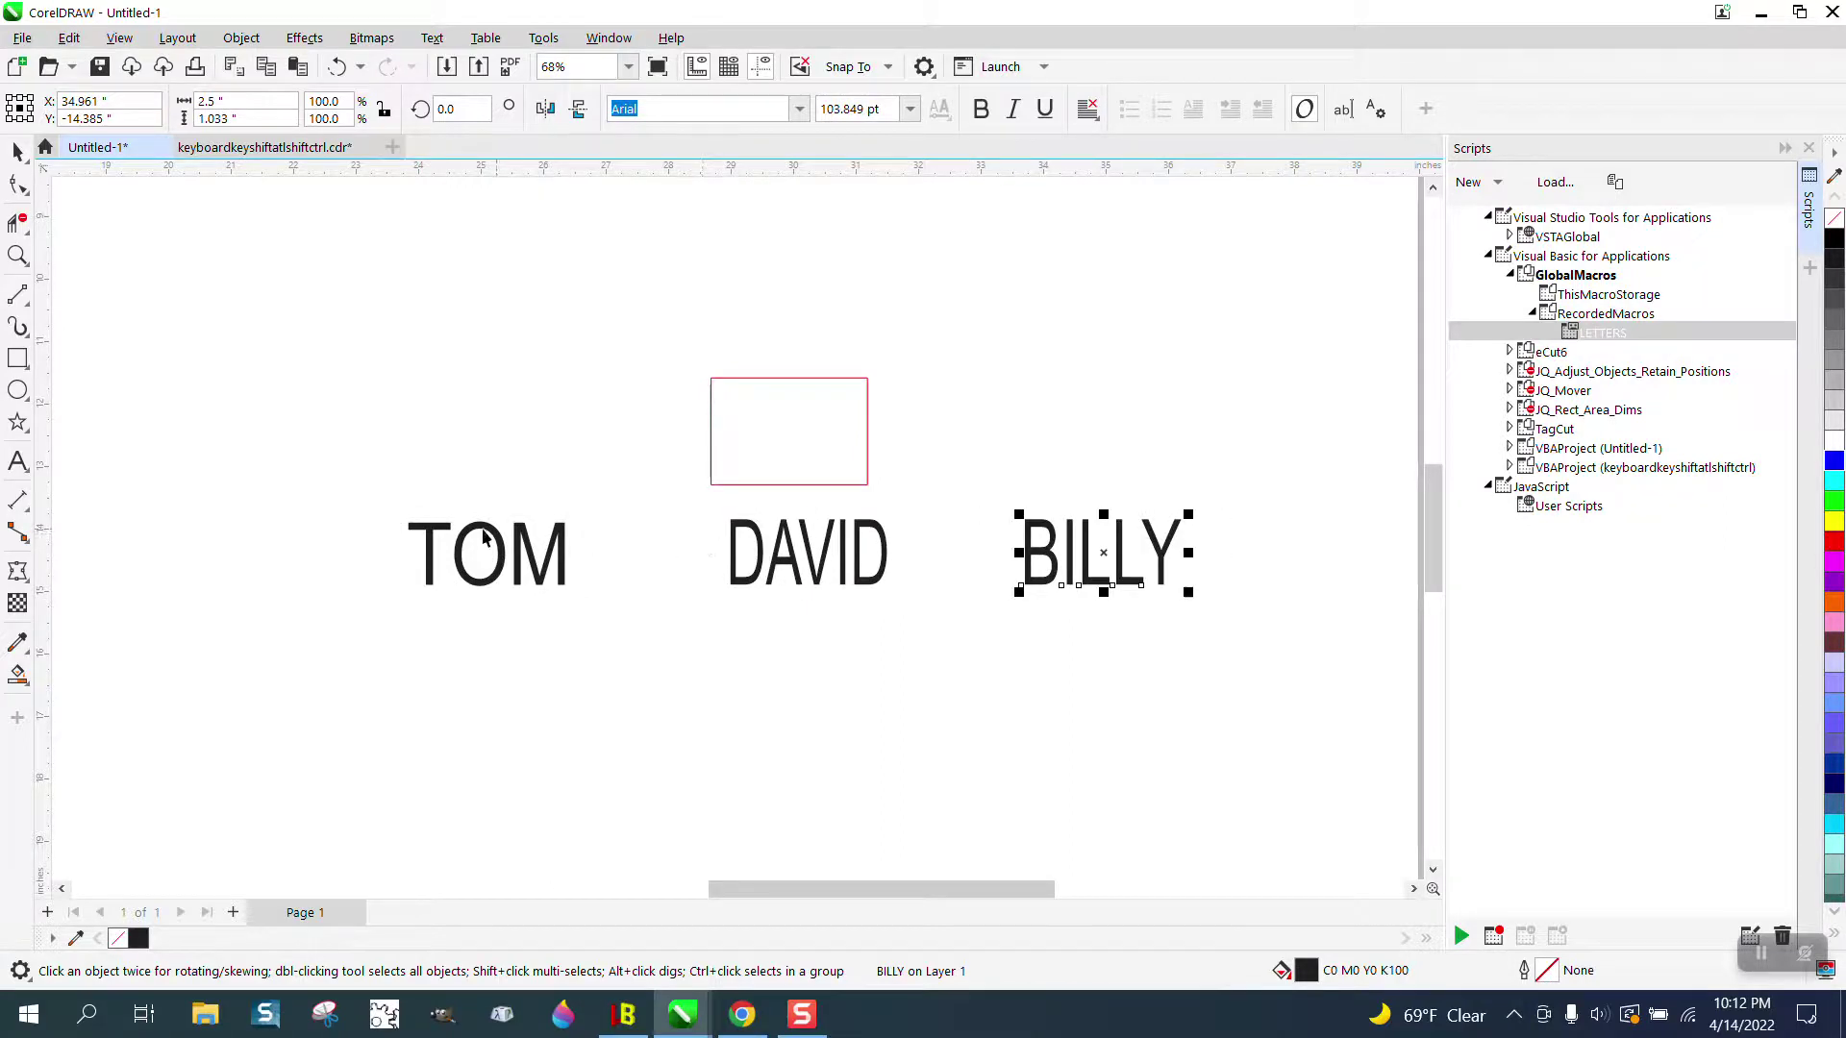
Step: Marquee-select all three names and zoom in on them
{"action": "left_click_drag", "start_coordinate": [353, 472], "coordinate": [1028, 606]}
{"action": "left_click_drag", "start_coordinate": [1251, 640], "coordinate": [1256, 666]}
{"action": "left_click", "coordinate": [18, 256]}
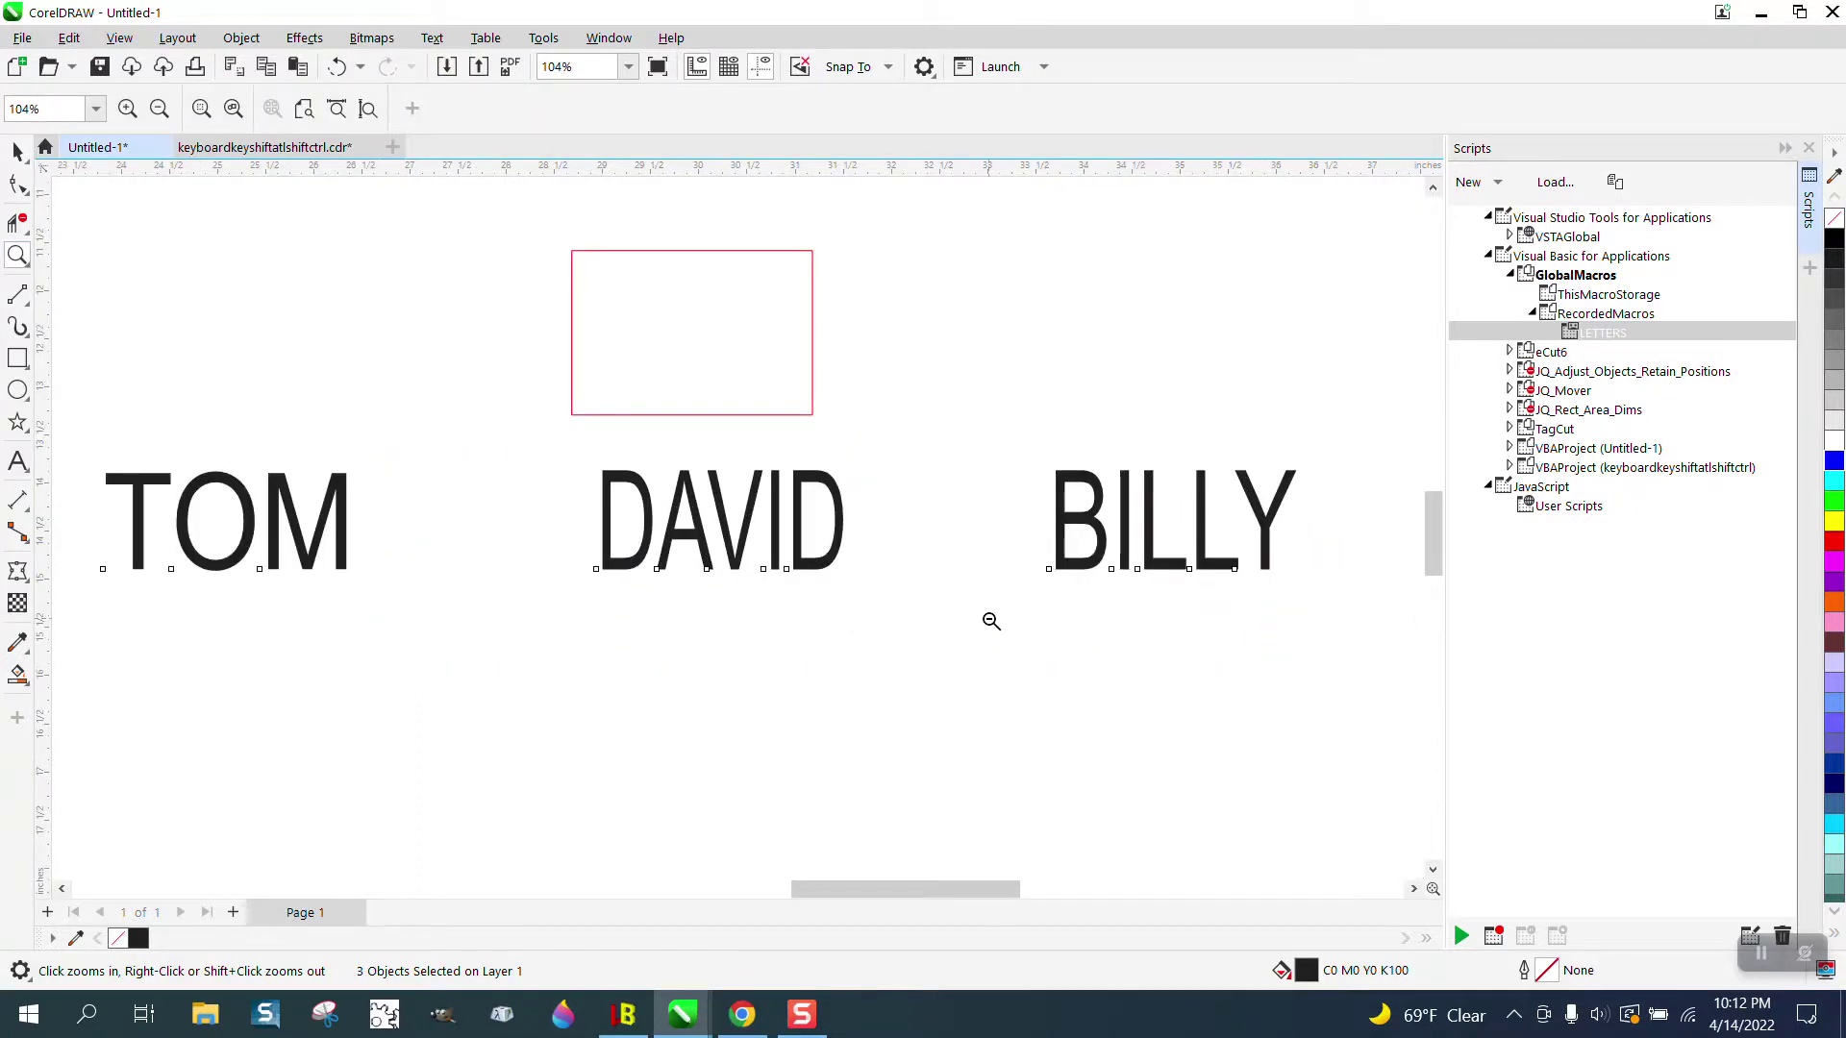